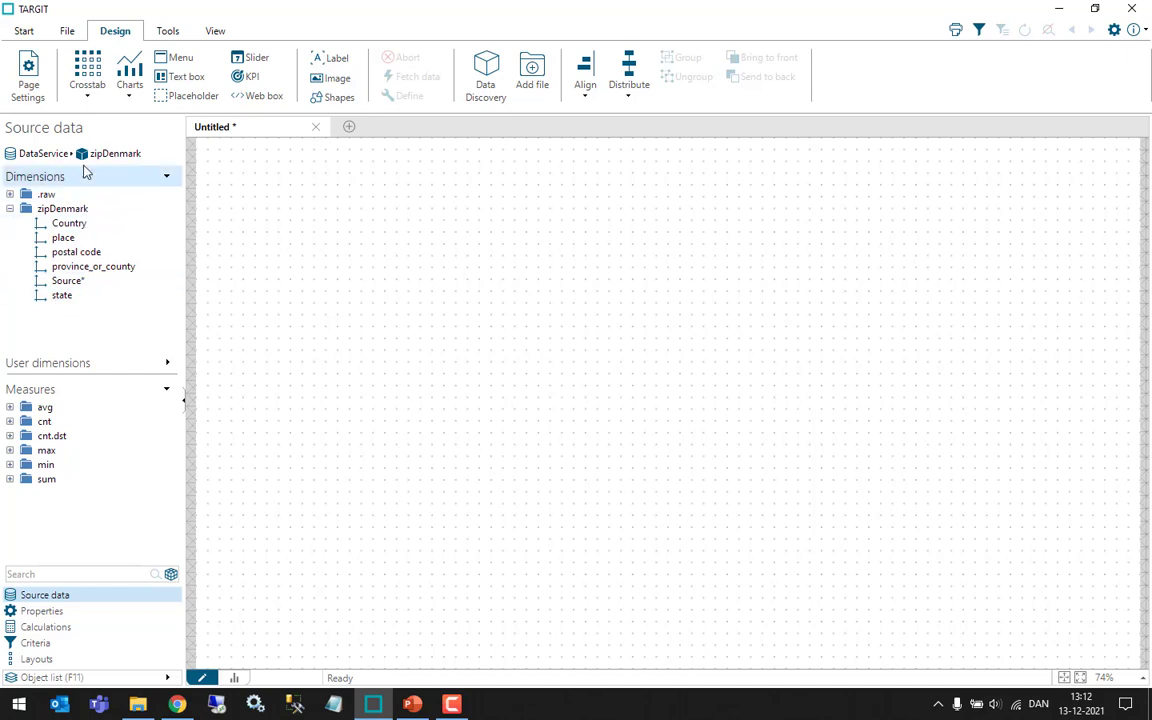
Insert a crosstab based on the zipDenmark cube and give it the count measure *.cnt
{"action": "left_click", "coordinate": [88, 72]}
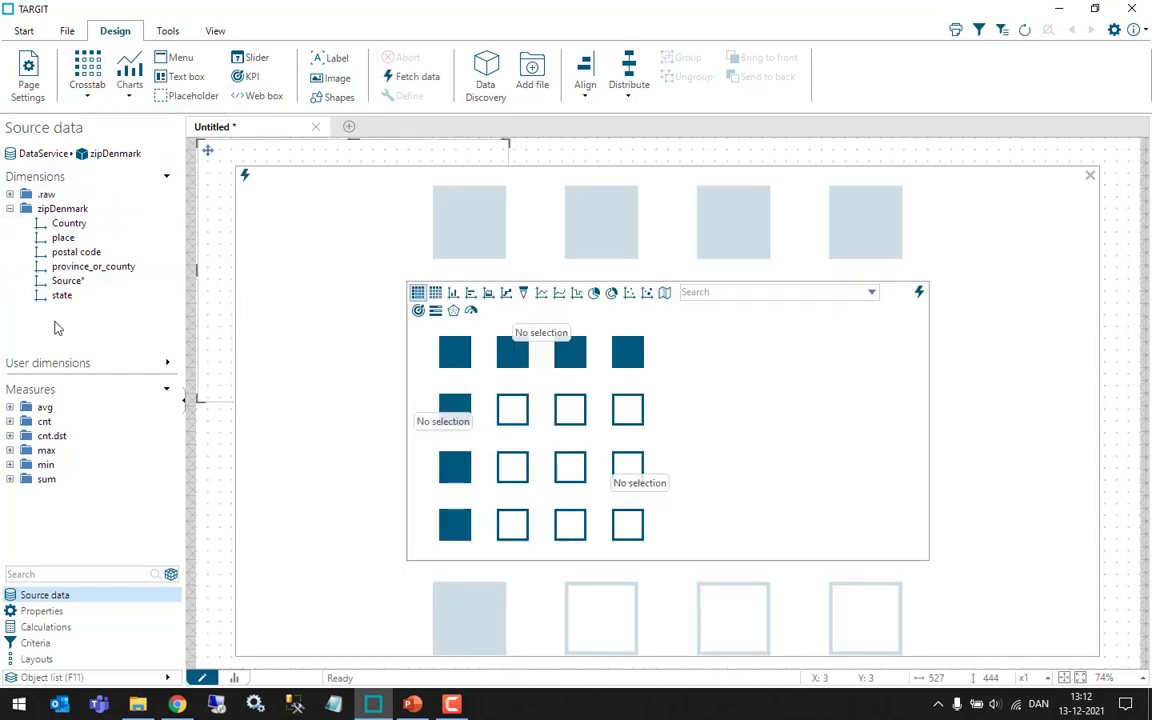
{"action": "left_click", "coordinate": [11, 421]}
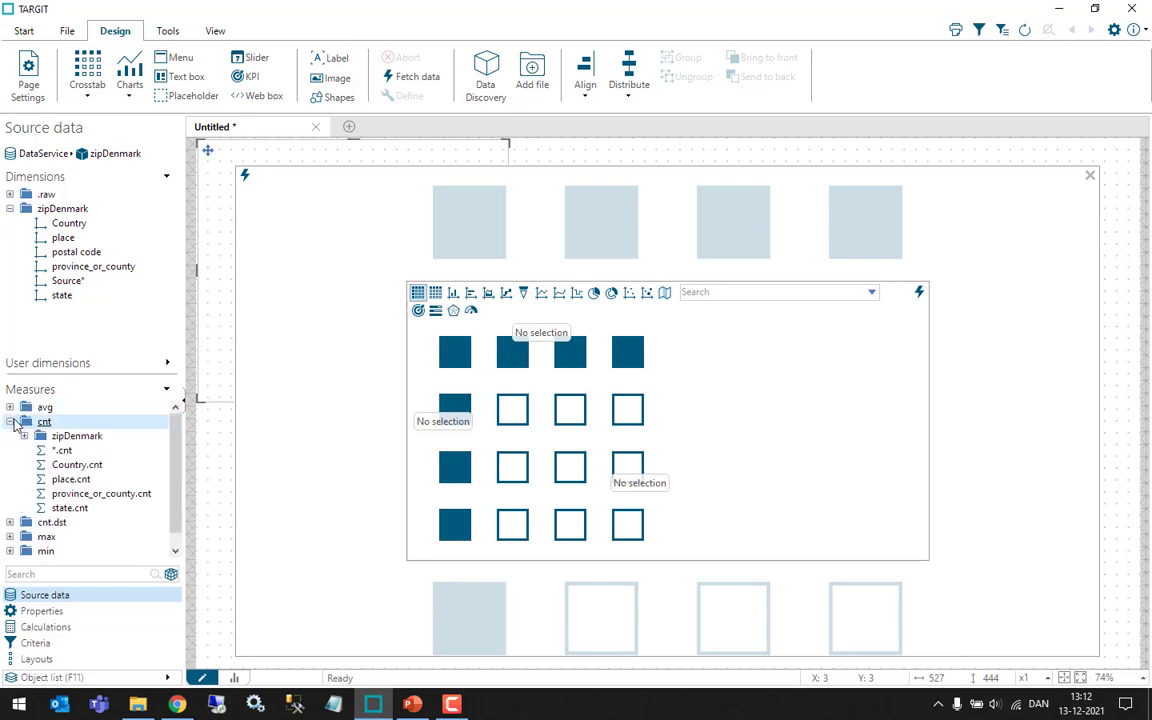
{"action": "double_click", "coordinate": [62, 450]}
{"action": "left_click", "coordinate": [11, 421]}
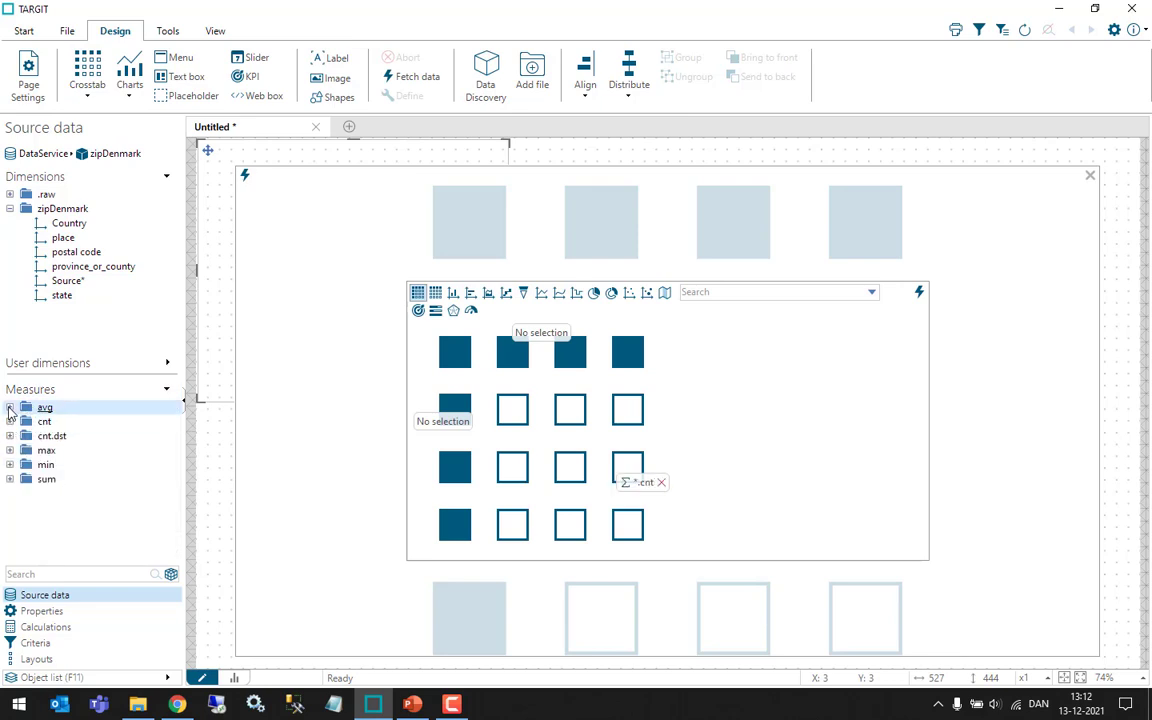
Add Country, state, province_or_county, place and postal code, in that order, as the crosstab's row dimensions
{"action": "double_click", "coordinate": [70, 224]}
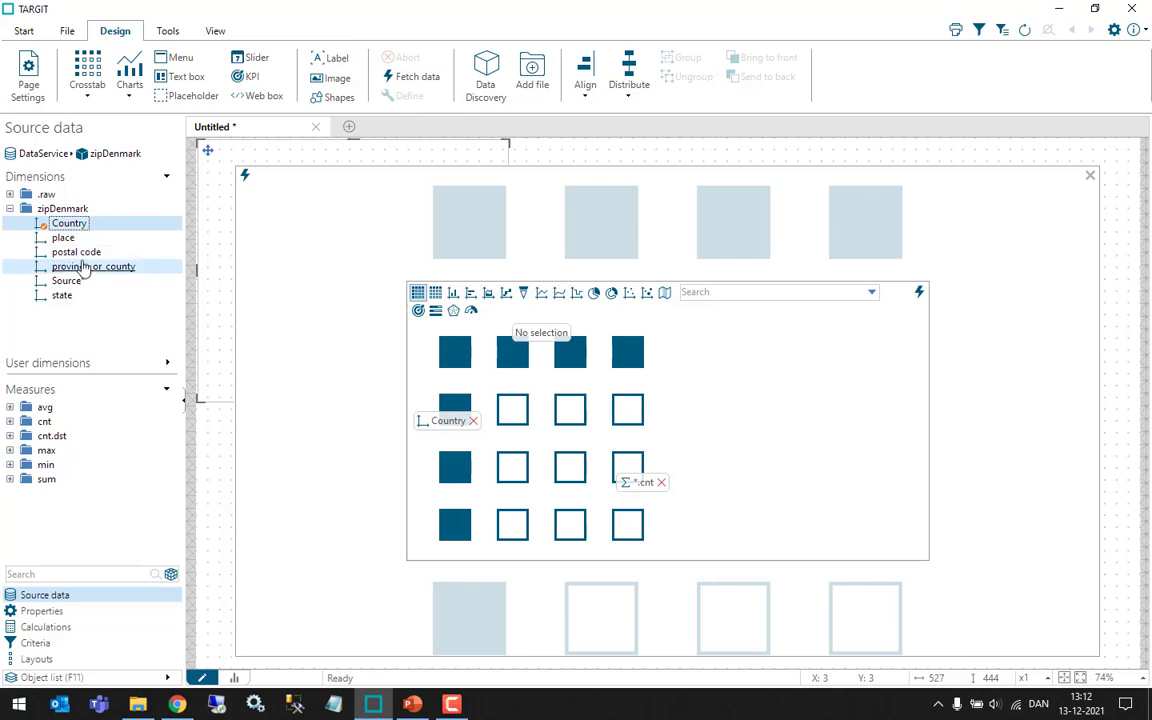
{"action": "left_click", "coordinate": [60, 295]}
{"action": "left_click_drag", "start_coordinate": [267, 355], "coordinate": [418, 438]}
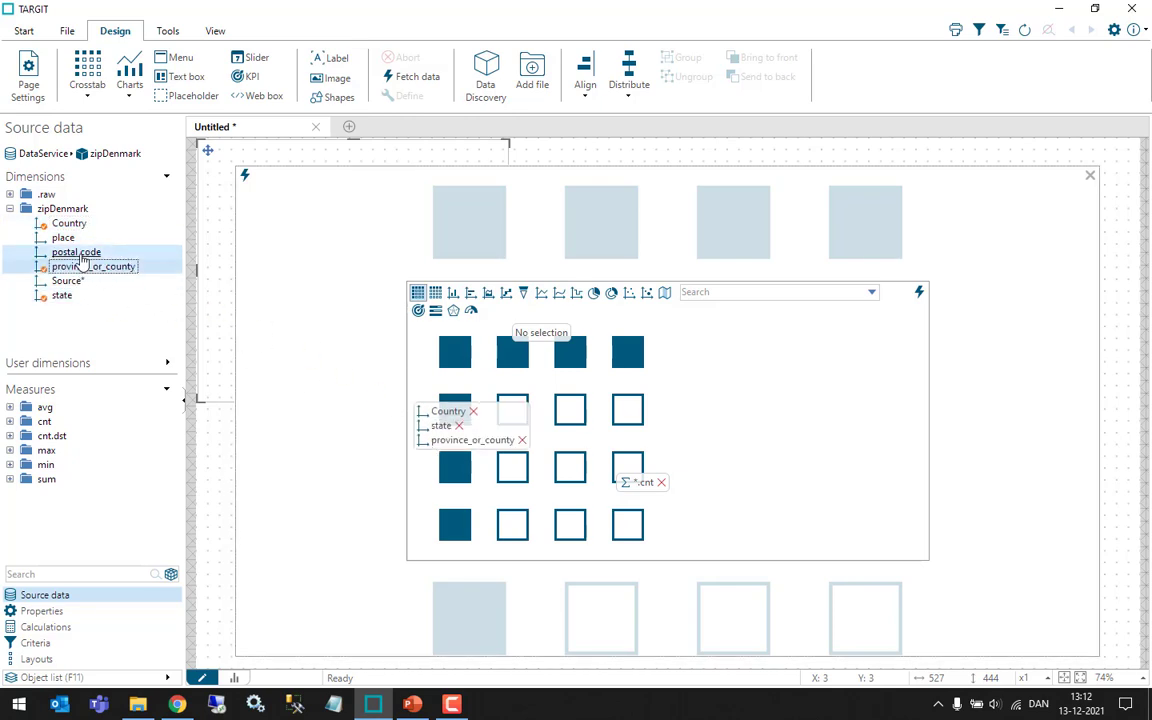
{"action": "left_click_drag", "start_coordinate": [62, 237], "coordinate": [440, 463]}
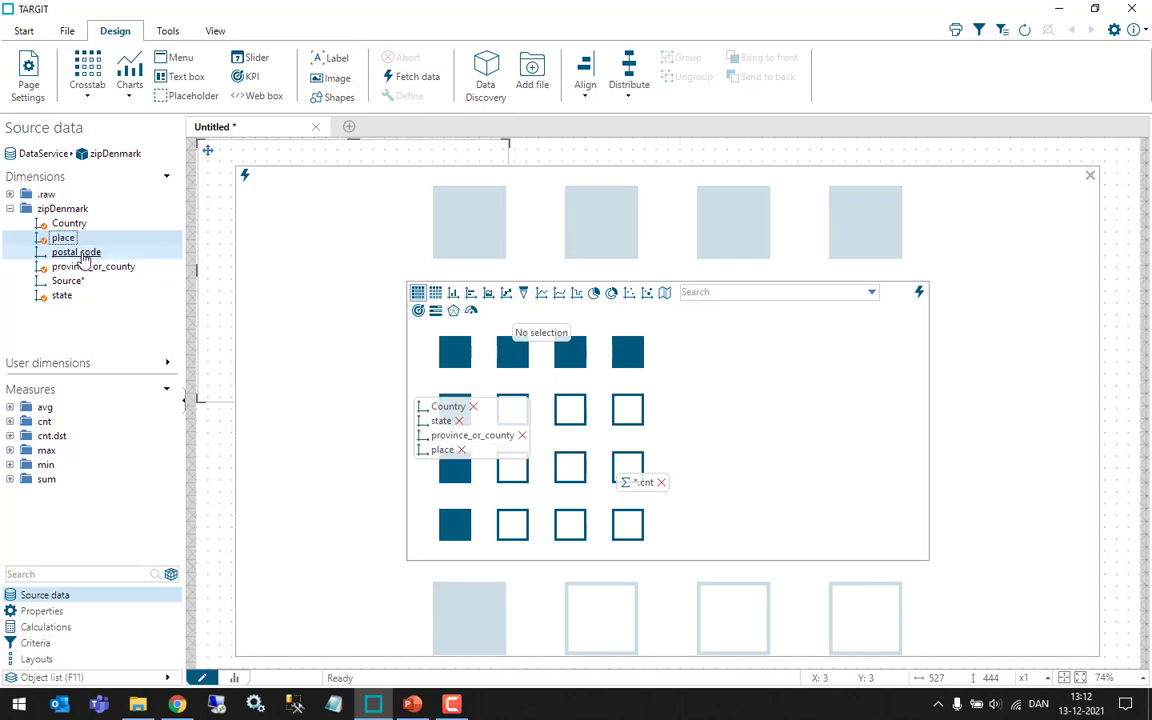
{"action": "left_click_drag", "start_coordinate": [85, 252], "coordinate": [440, 460]}
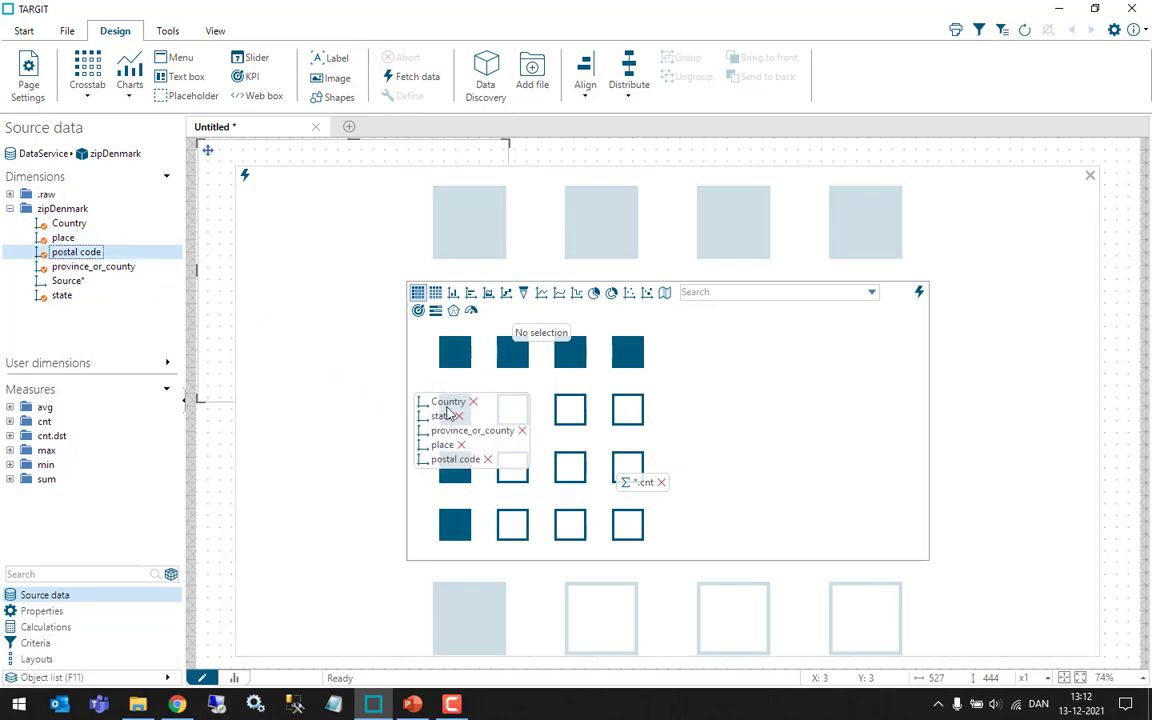
Fetch the crosstab's data and enlarge the object to about 538 by 894
{"action": "left_click", "coordinate": [244, 175]}
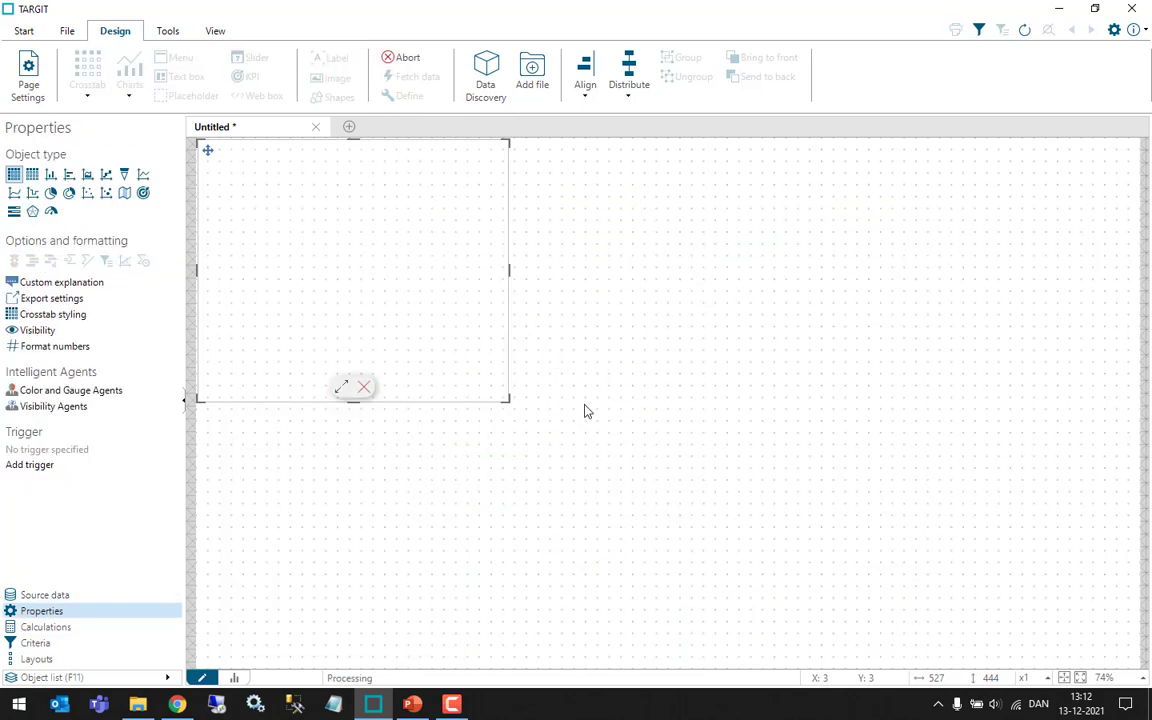
{"action": "left_click_drag", "start_coordinate": [506, 399], "coordinate": [514, 671]}
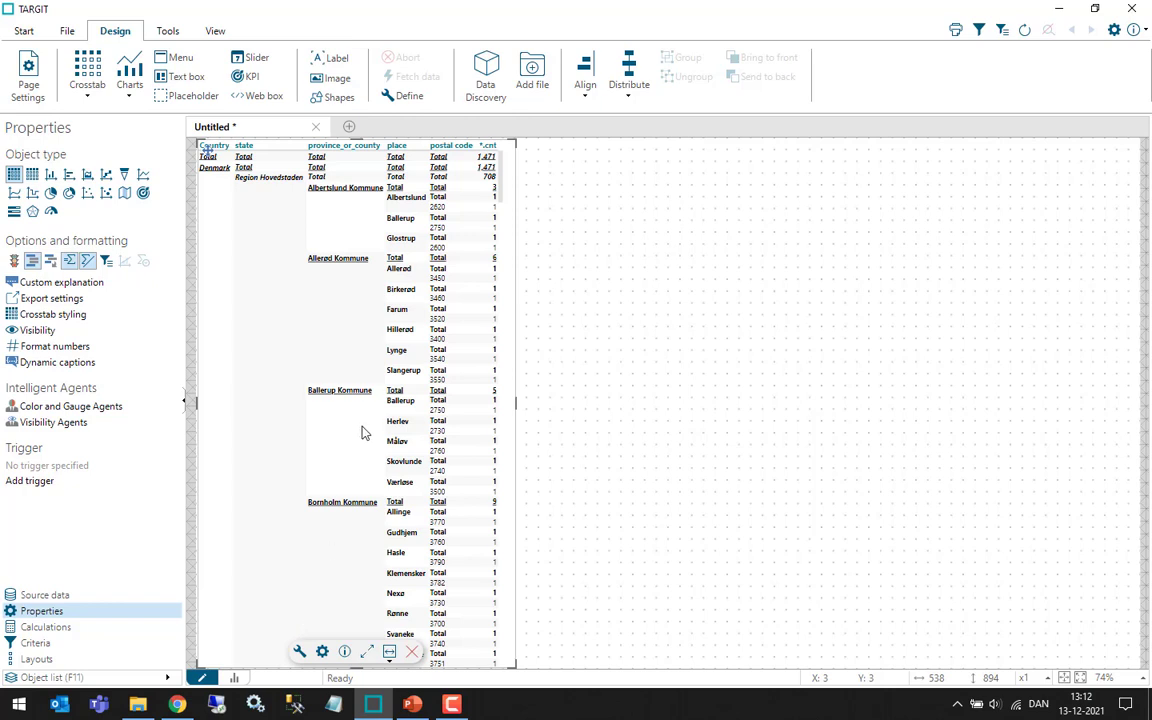
Open the zipDenmark cube for editing in Data Discovery
{"action": "left_click", "coordinate": [489, 80]}
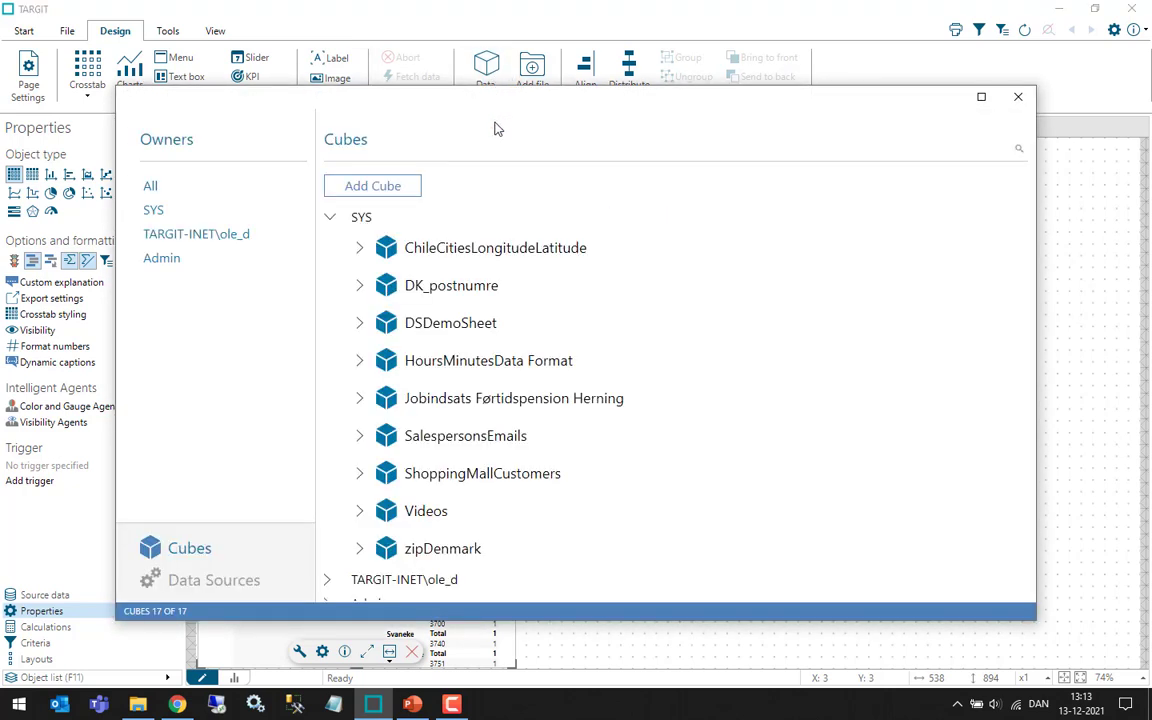
{"action": "right_click", "coordinate": [436, 550]}
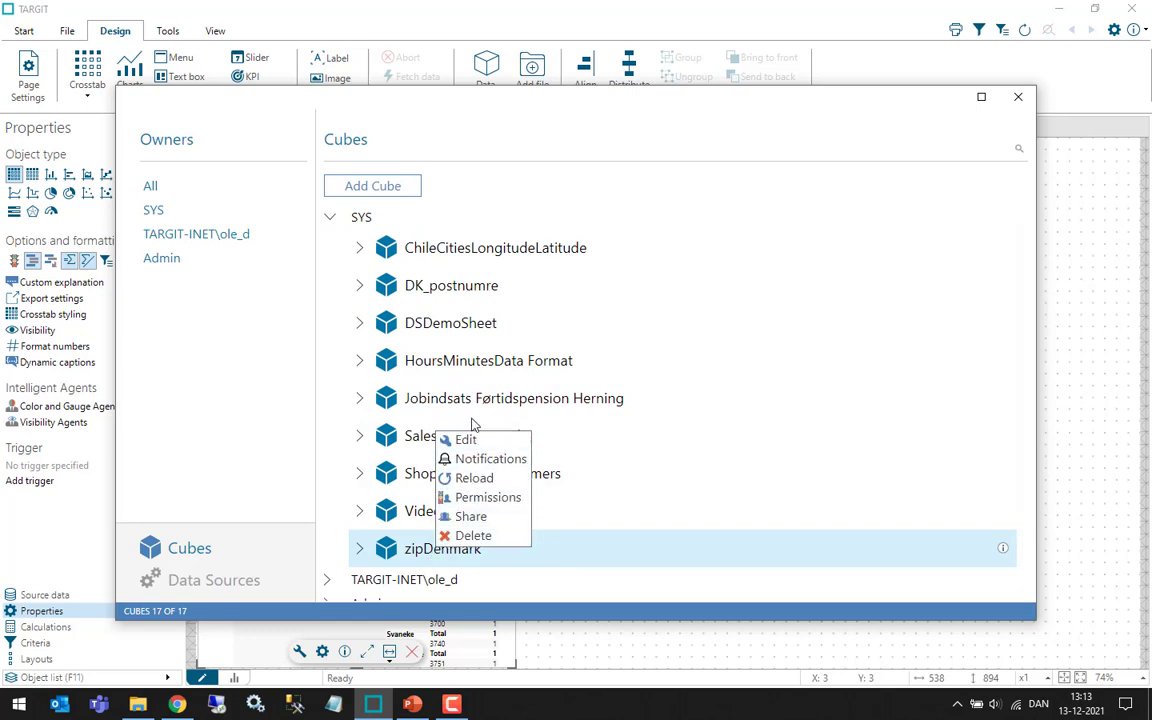
{"action": "left_click", "coordinate": [455, 440]}
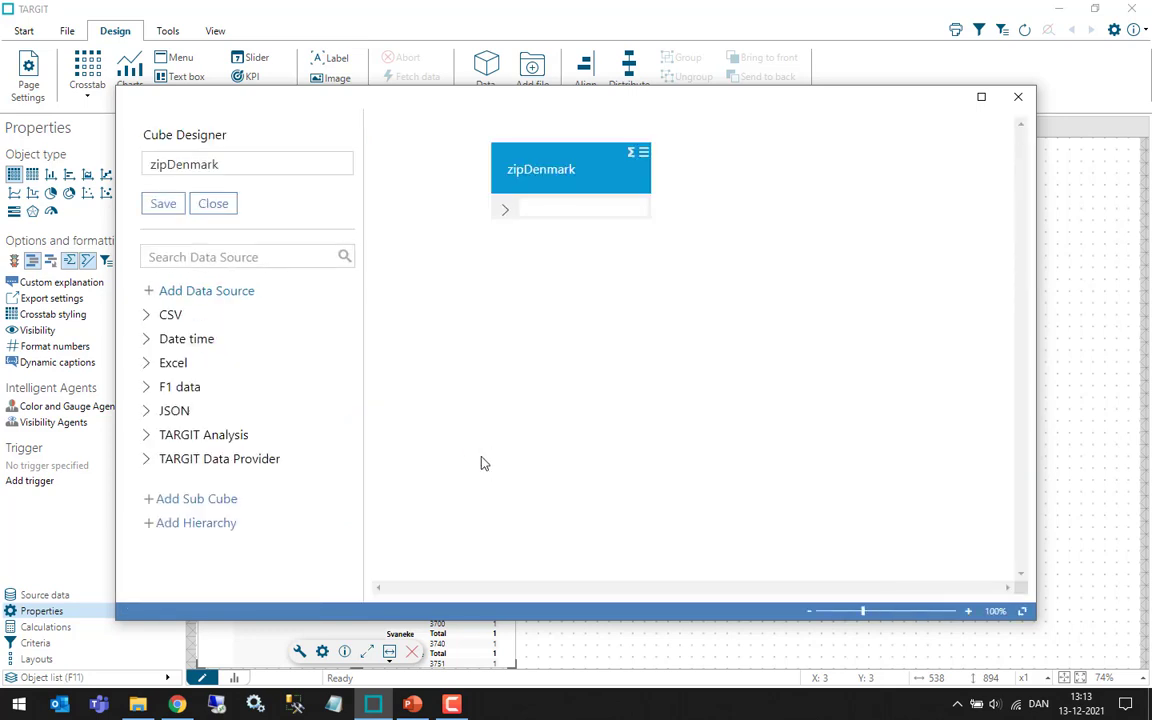
Create a new hierarchy in the cube with the levels Country, state, province_or_county and place, in that order
{"action": "left_click", "coordinate": [212, 533]}
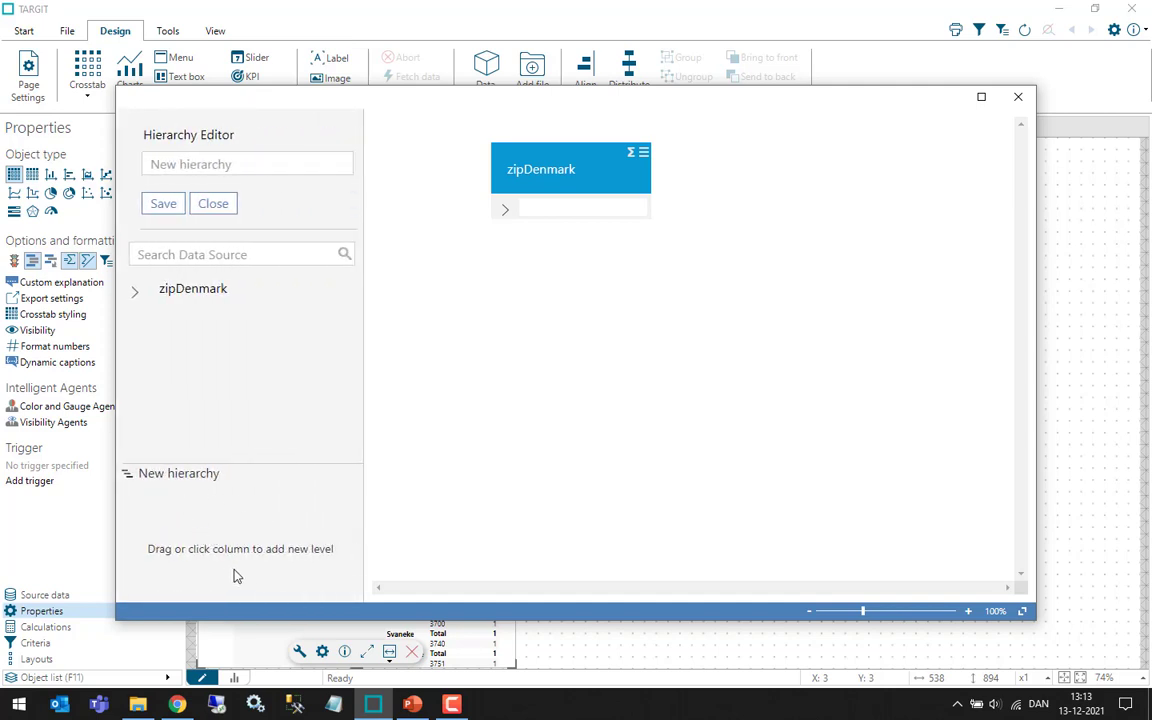
{"action": "left_click", "coordinate": [505, 213]}
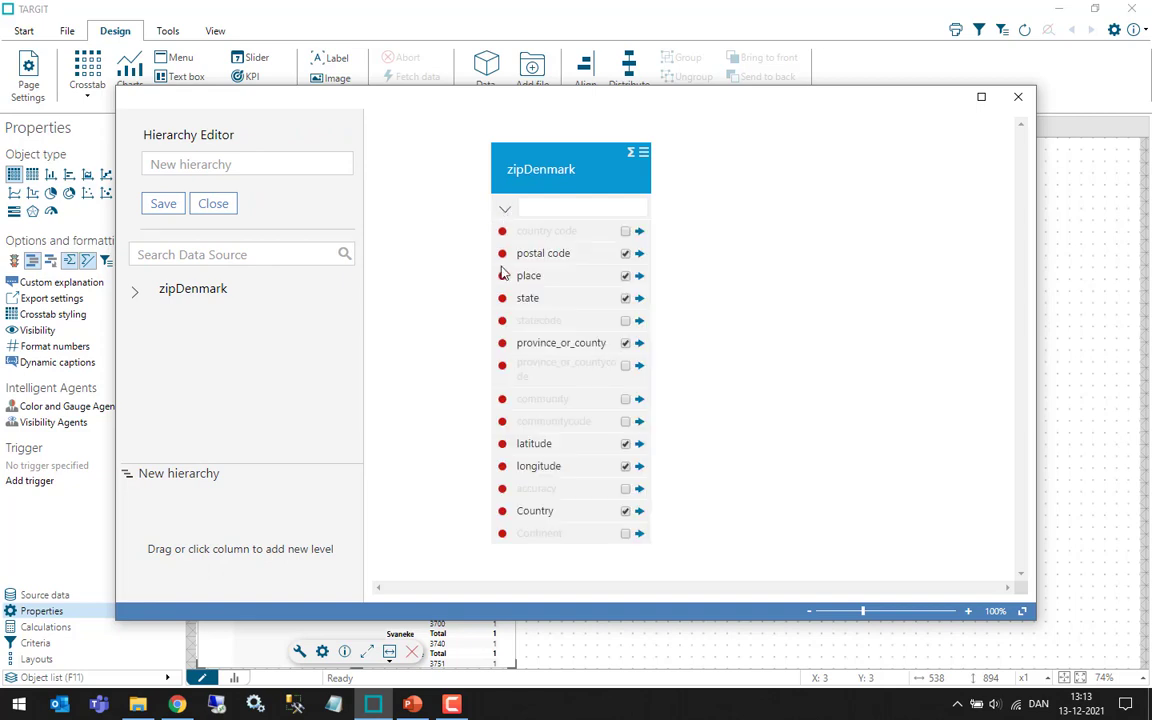
{"action": "left_click_drag", "start_coordinate": [535, 513], "coordinate": [210, 500]}
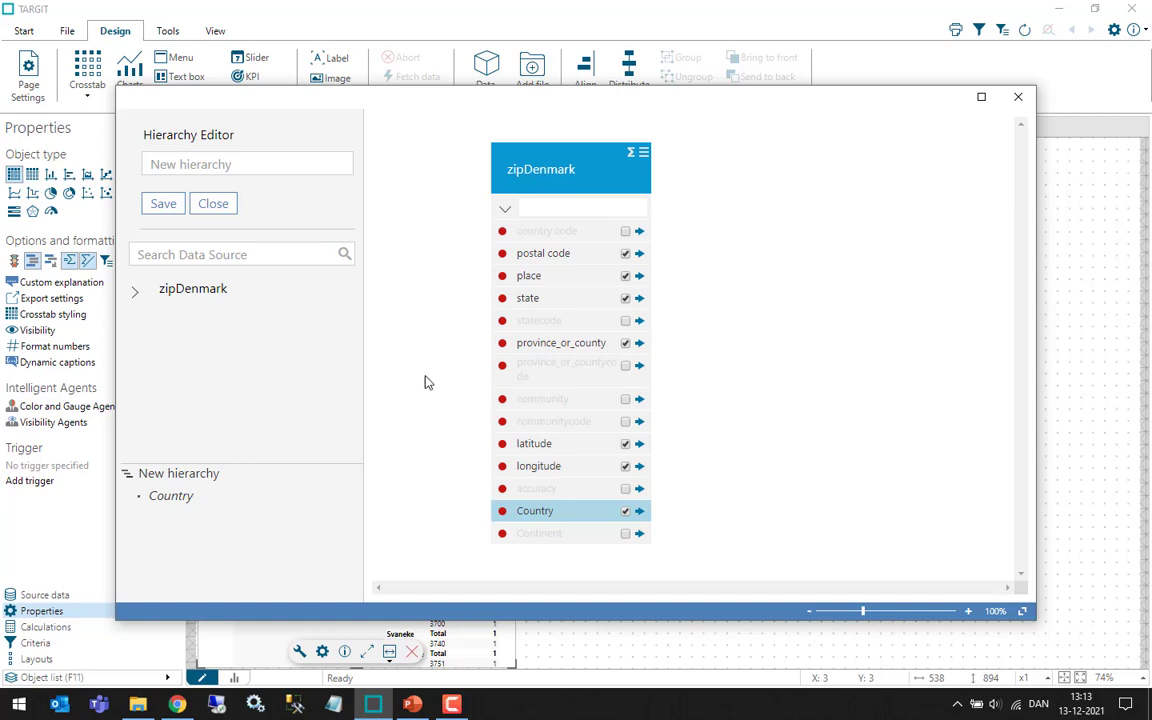
{"action": "left_click_drag", "start_coordinate": [537, 300], "coordinate": [200, 515]}
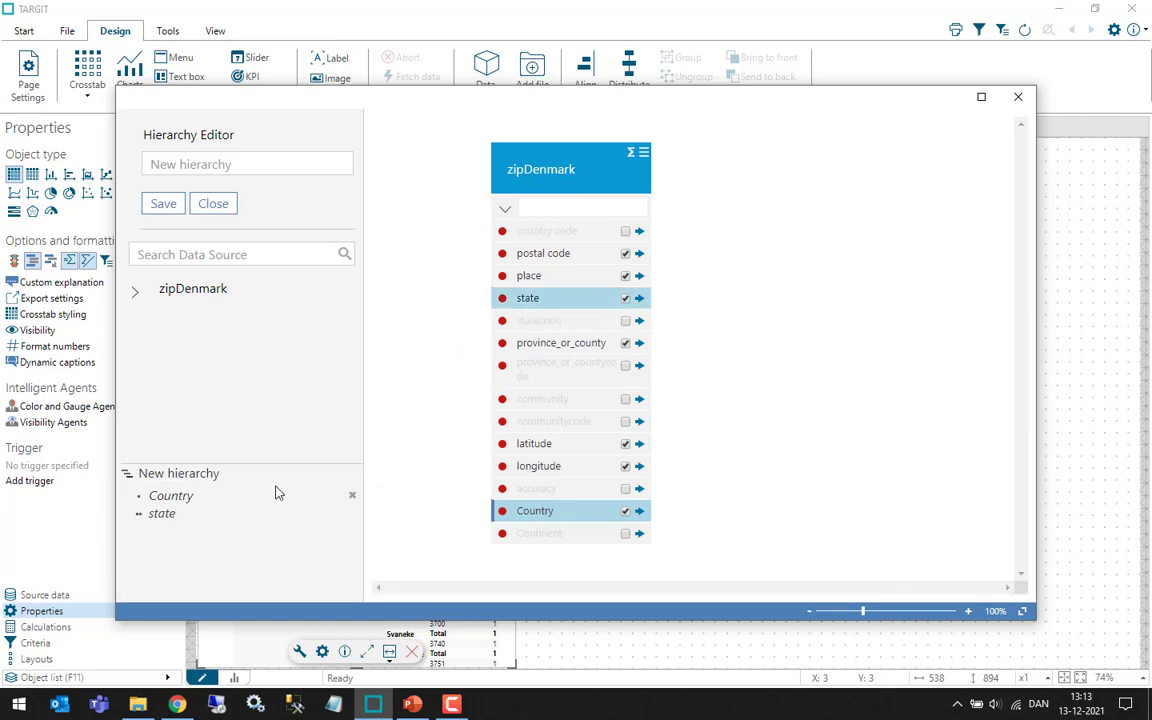
{"action": "left_click_drag", "start_coordinate": [562, 350], "coordinate": [172, 532]}
{"action": "left_click_drag", "start_coordinate": [545, 285], "coordinate": [172, 549]}
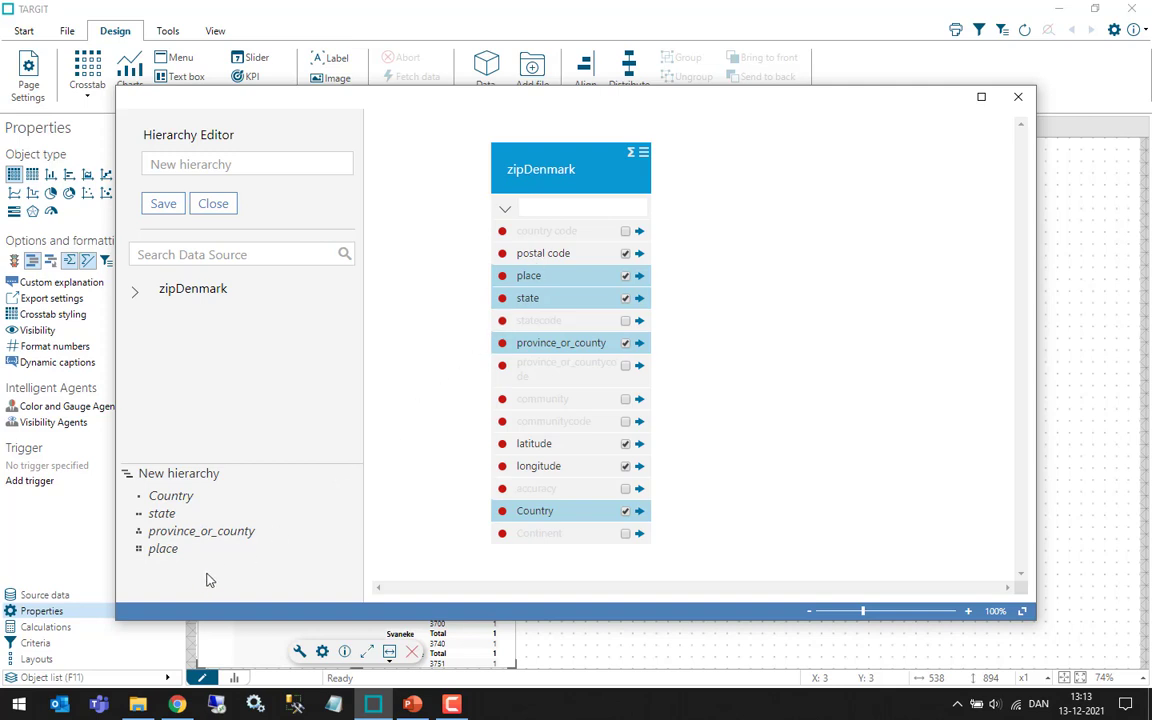
Name the hierarchy "Zip Denmark Hierarchy", then save it and the zipDenmark cube and close Data Discovery
{"action": "left_click", "coordinate": [237, 166]}
{"action": "type", "text": "Zip"}
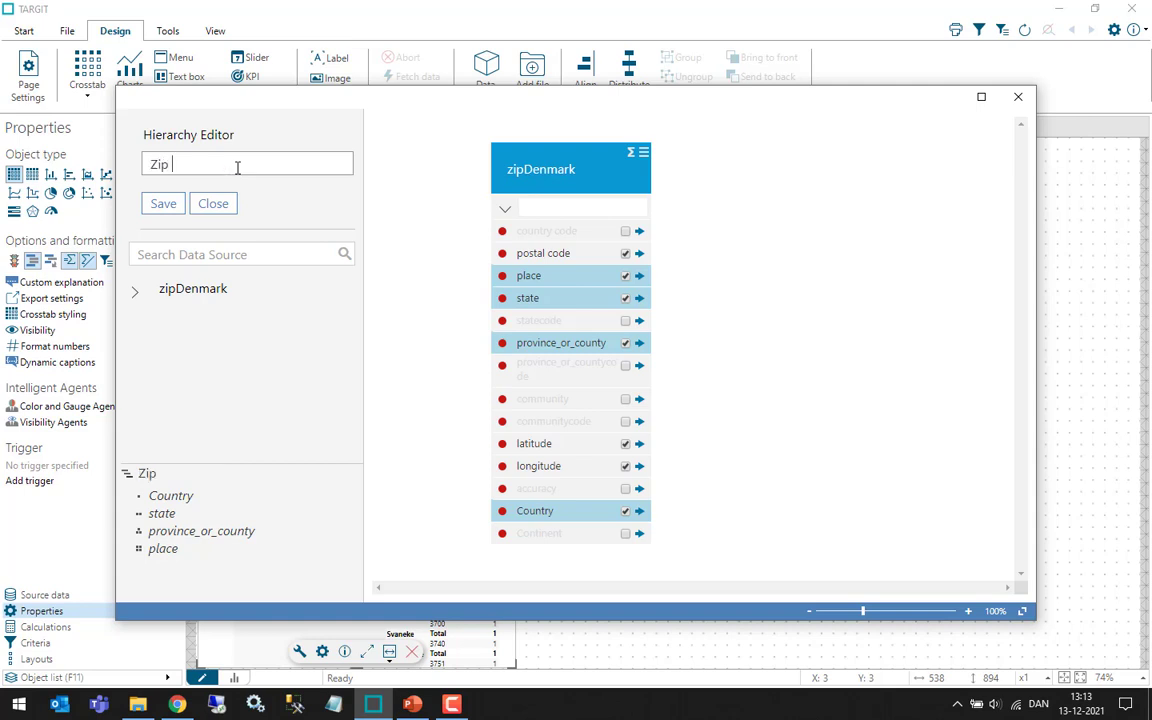
{"action": "type", "text": " Denmark Hierarchy"}
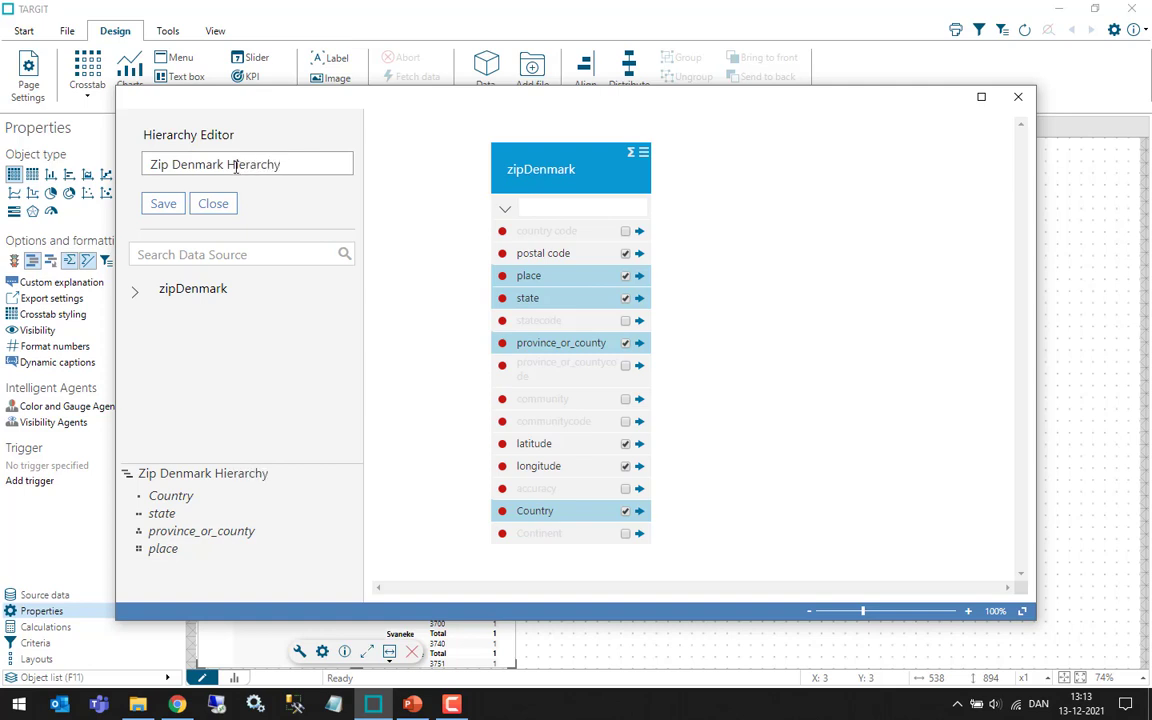
{"action": "left_click", "coordinate": [160, 205]}
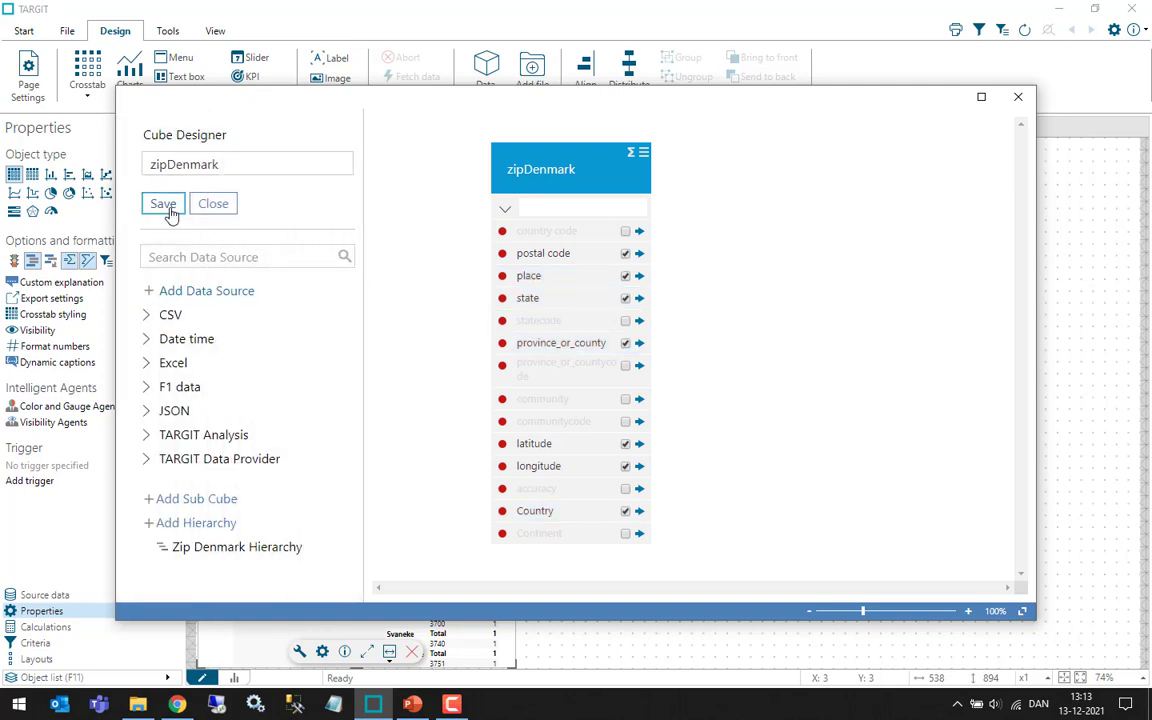
{"action": "left_click", "coordinate": [168, 210]}
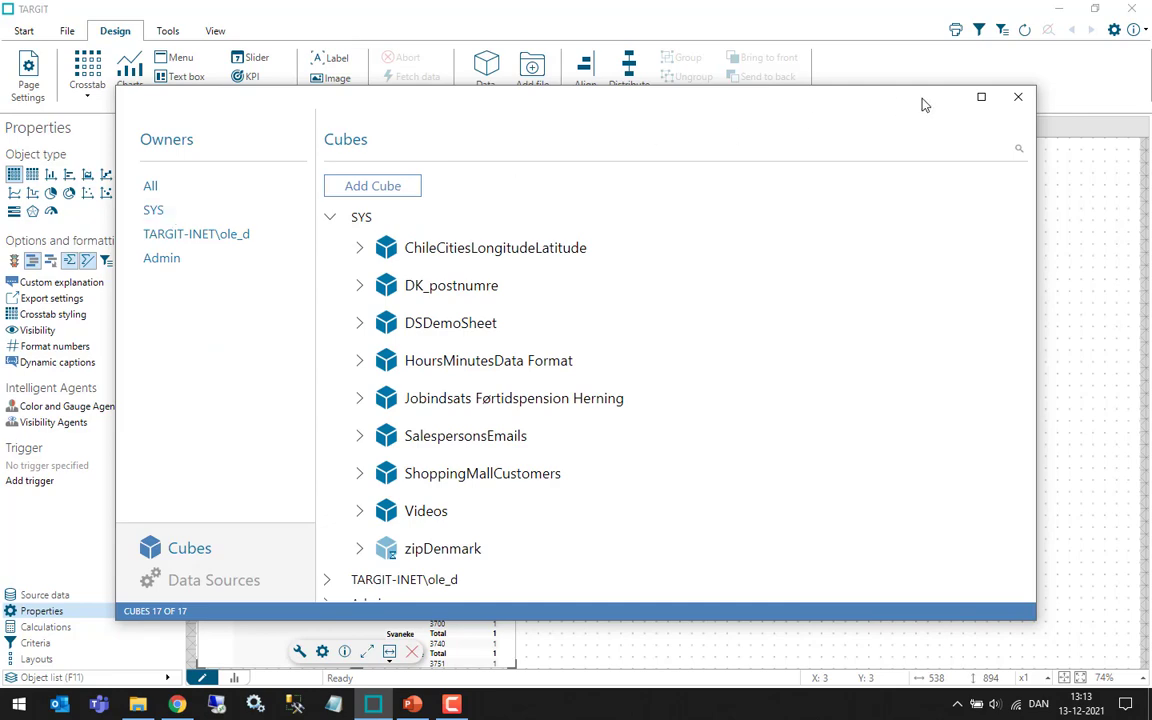
{"action": "left_click", "coordinate": [1018, 97]}
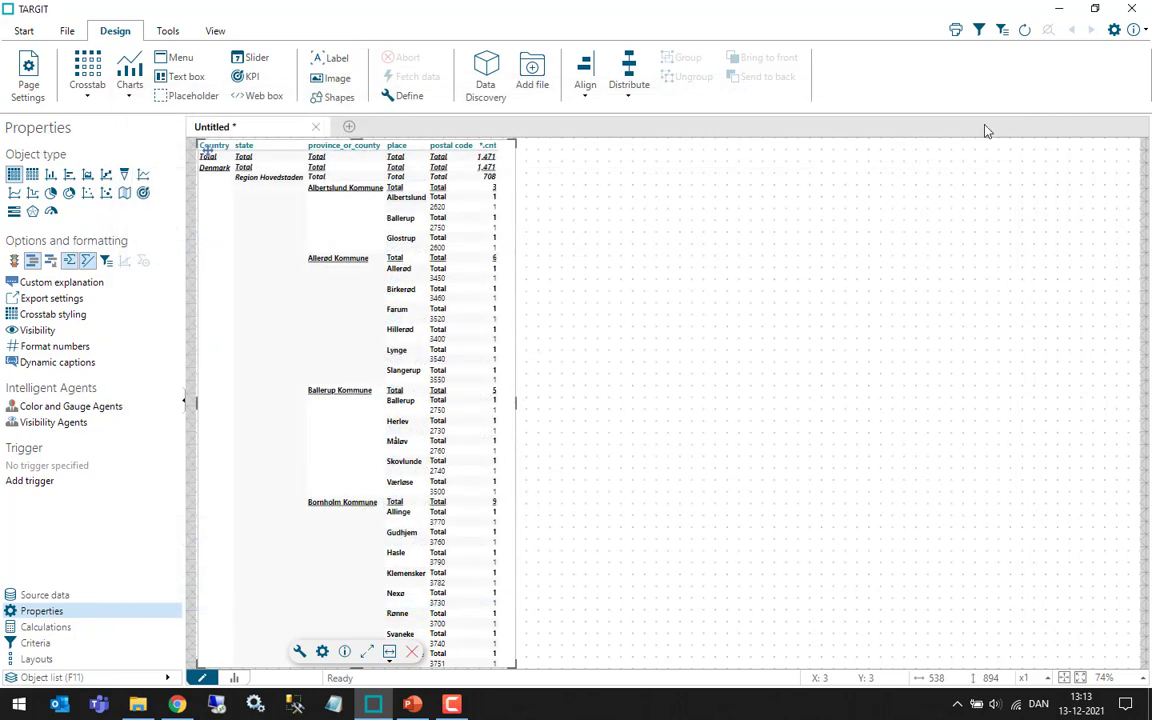
Insert a second crosstab on the page with *.cnt as its measure
{"action": "left_click", "coordinate": [718, 326]}
{"action": "left_click", "coordinate": [96, 72]}
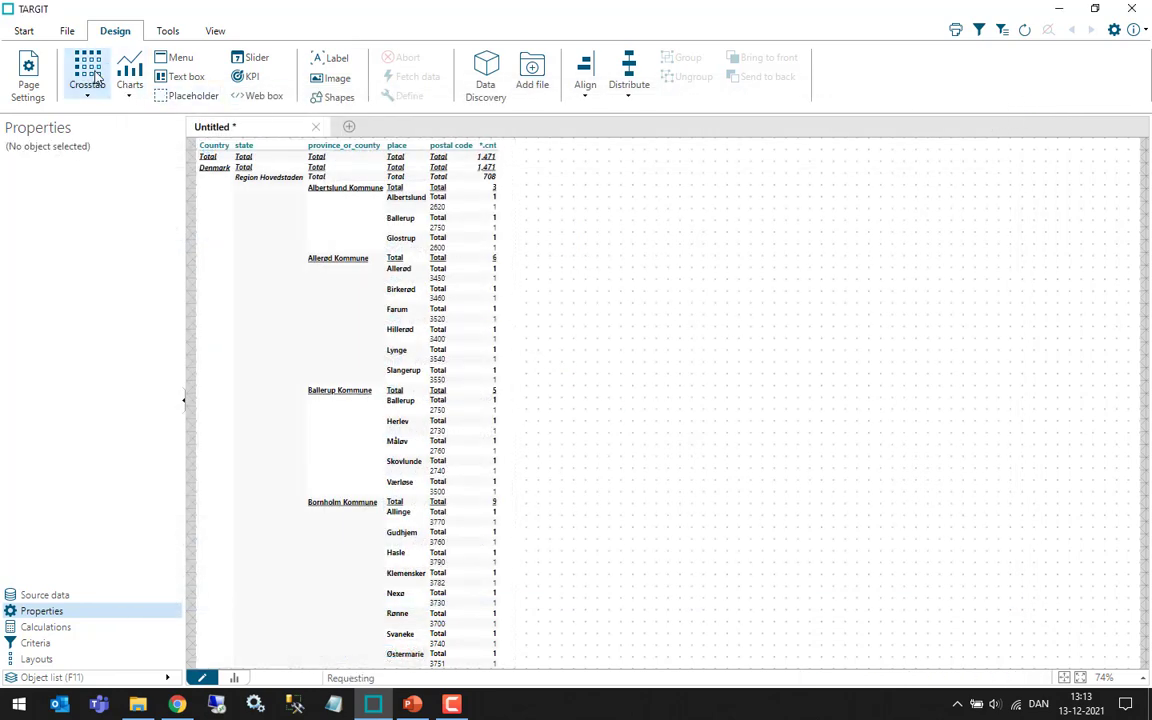
{"action": "left_click", "coordinate": [12, 421]}
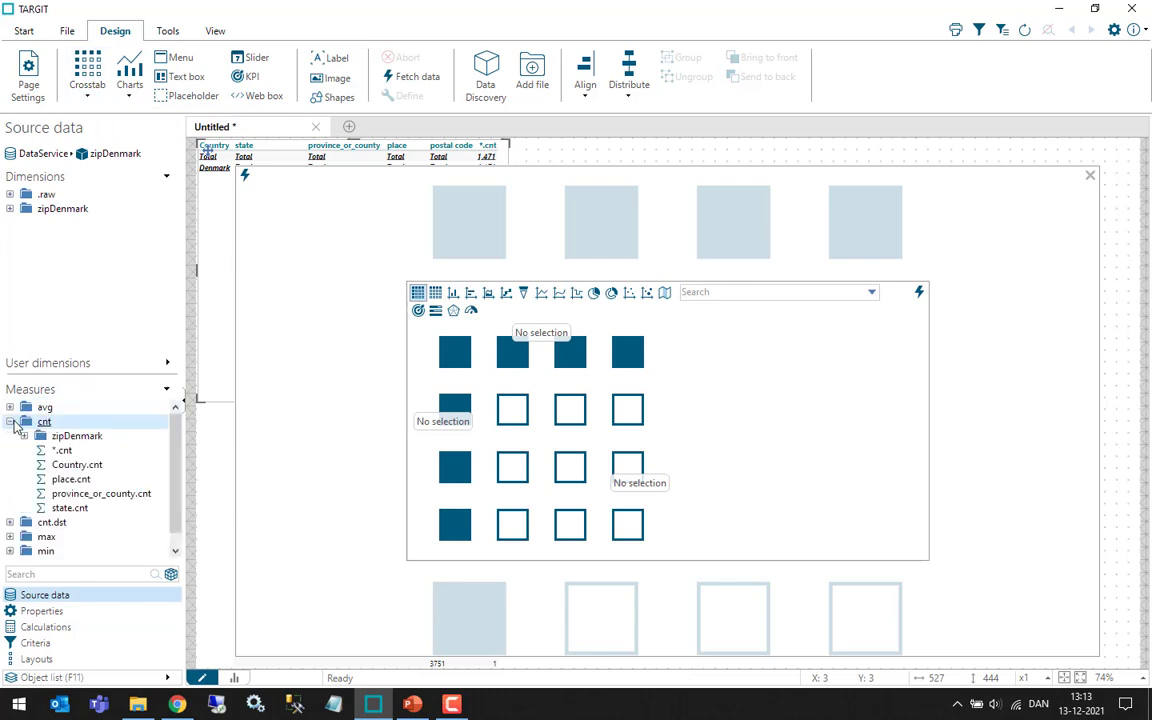
{"action": "left_click", "coordinate": [58, 452]}
{"action": "left_click", "coordinate": [12, 421]}
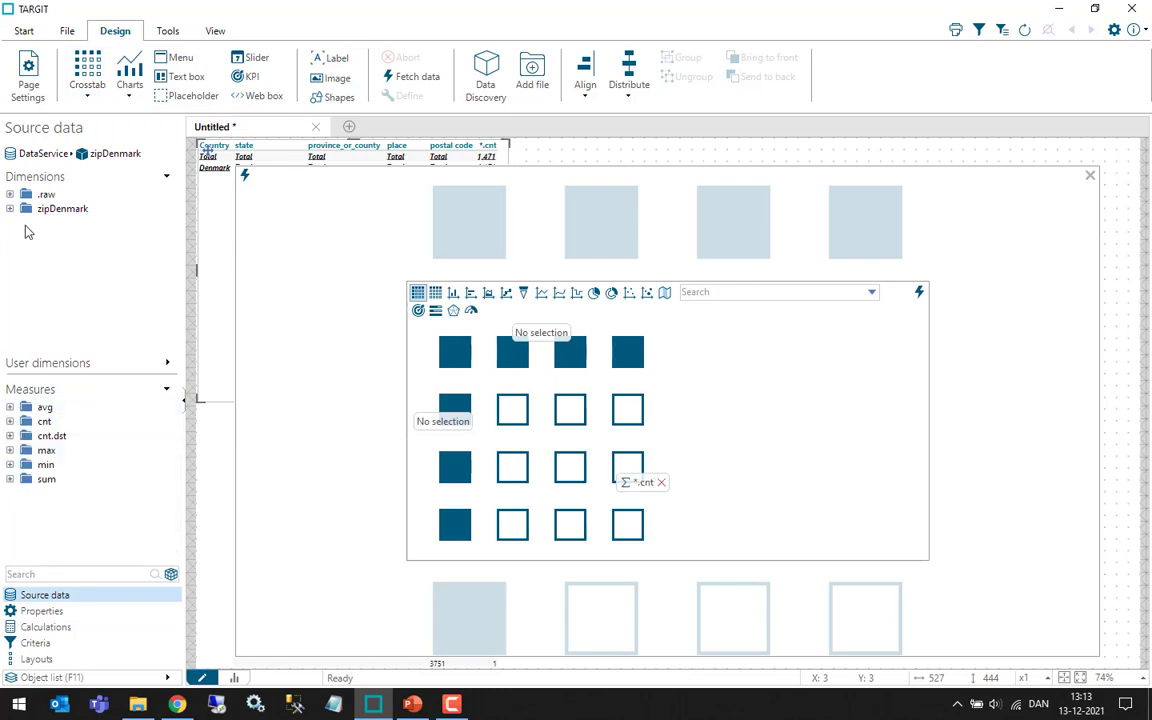
Use Zip Denmark Hierarchy as the new crosstab's row dimension and fetch its data
{"action": "left_click", "coordinate": [10, 208]}
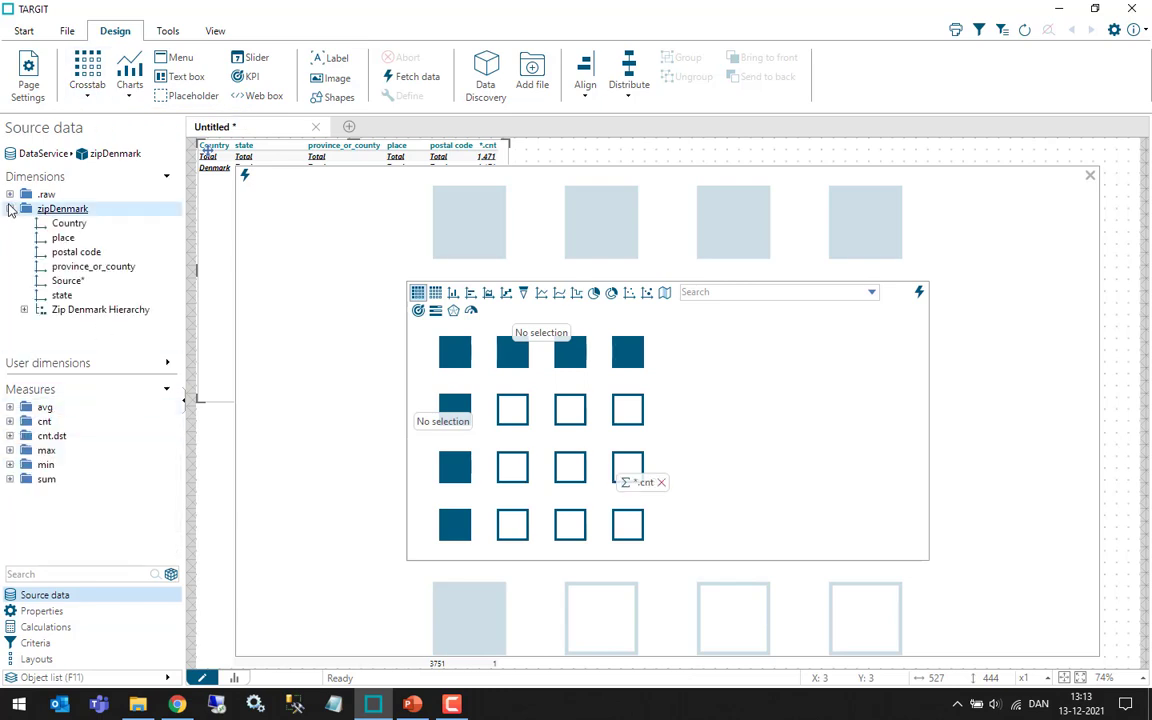
{"action": "left_click", "coordinate": [92, 311]}
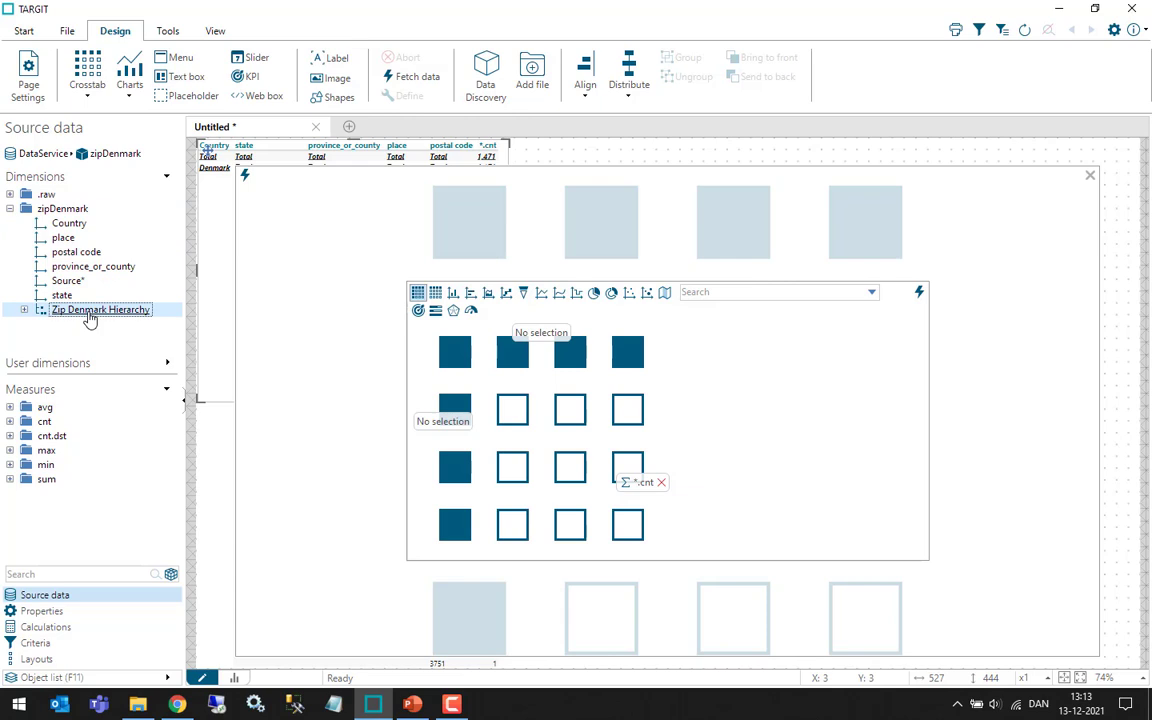
{"action": "left_click", "coordinate": [247, 178]}
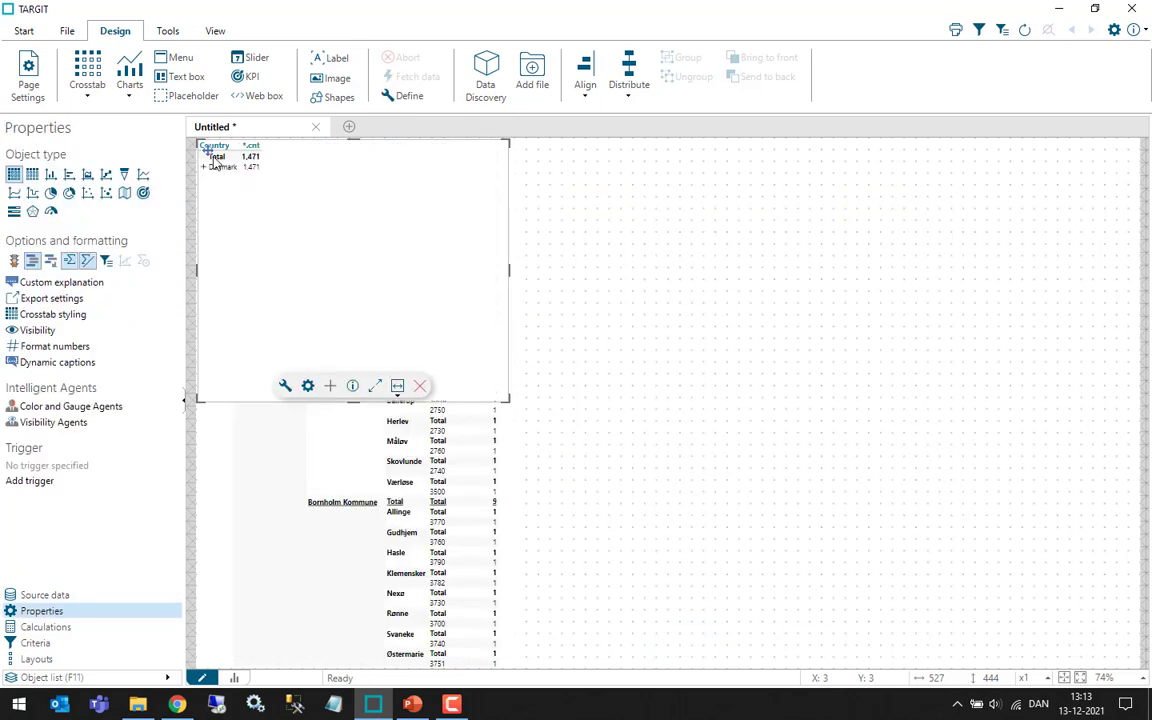
Place the hierarchy crosstab directly beside the first crosstab and extend its height to about 897
{"action": "left_click_drag", "start_coordinate": [279, 172], "coordinate": [532, 159]}
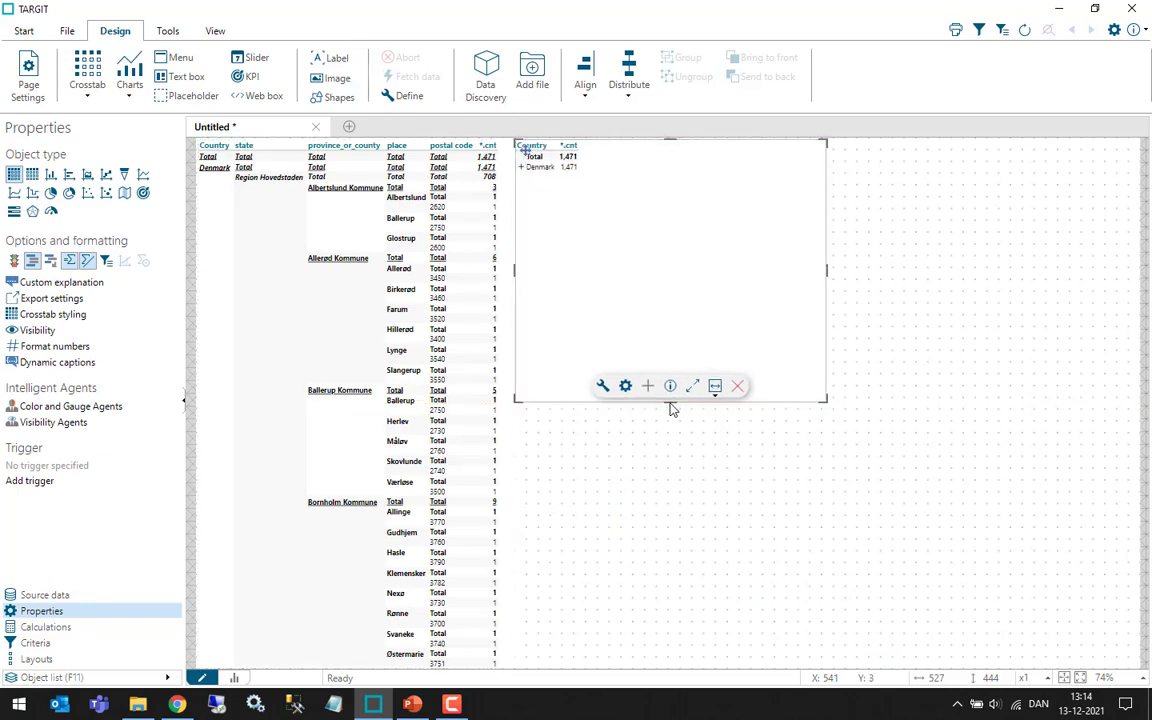
{"action": "left_click_drag", "start_coordinate": [670, 404], "coordinate": [622, 665]}
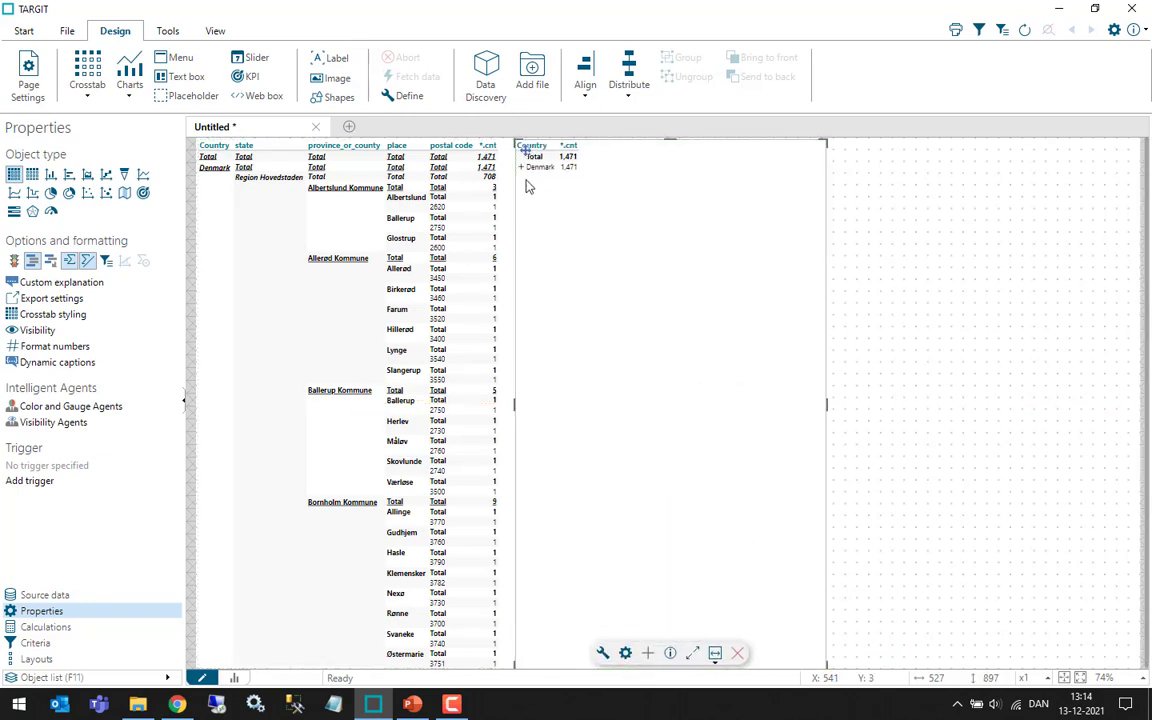
Expand the whole hierarchy crosstab through state and province_or_county down to place, and widen it to about 579
{"action": "left_click", "coordinate": [650, 654]}
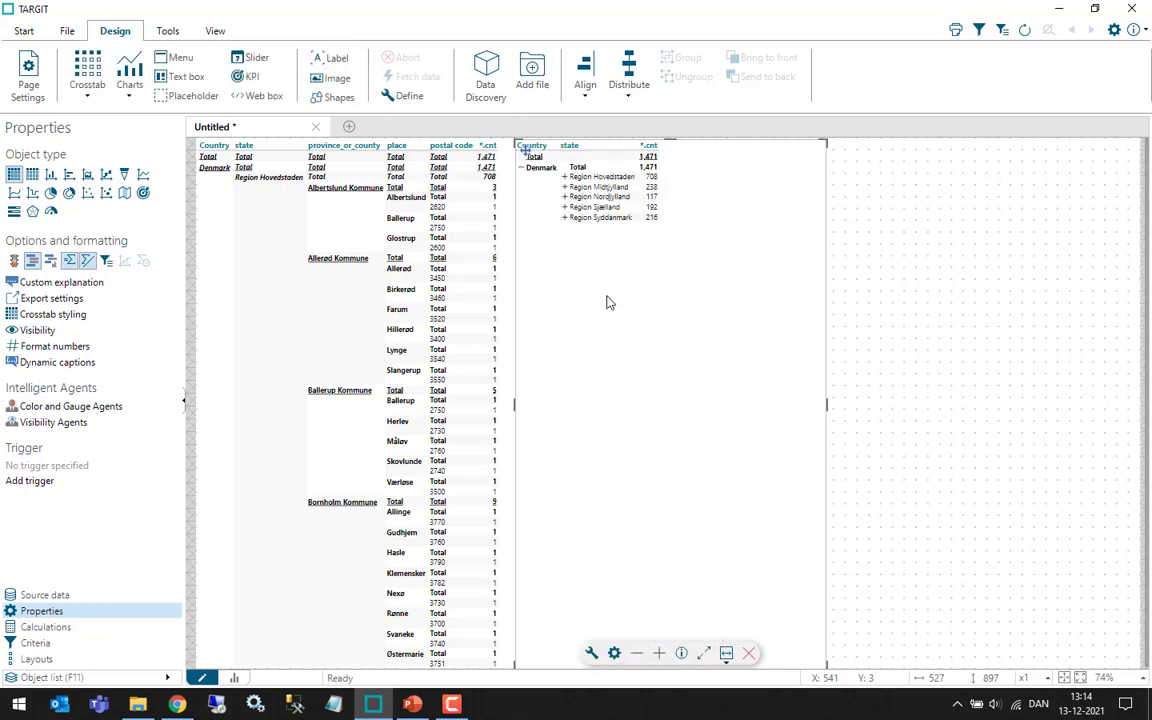
{"action": "left_click", "coordinate": [658, 653]}
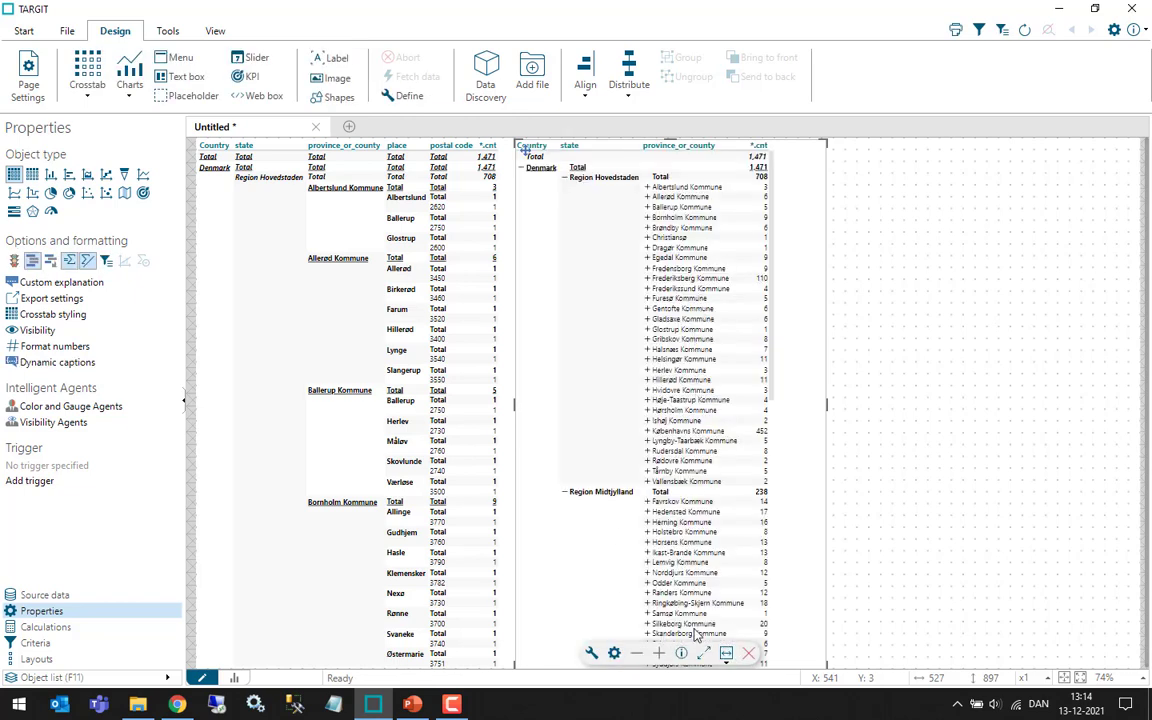
{"action": "left_click", "coordinate": [658, 653]}
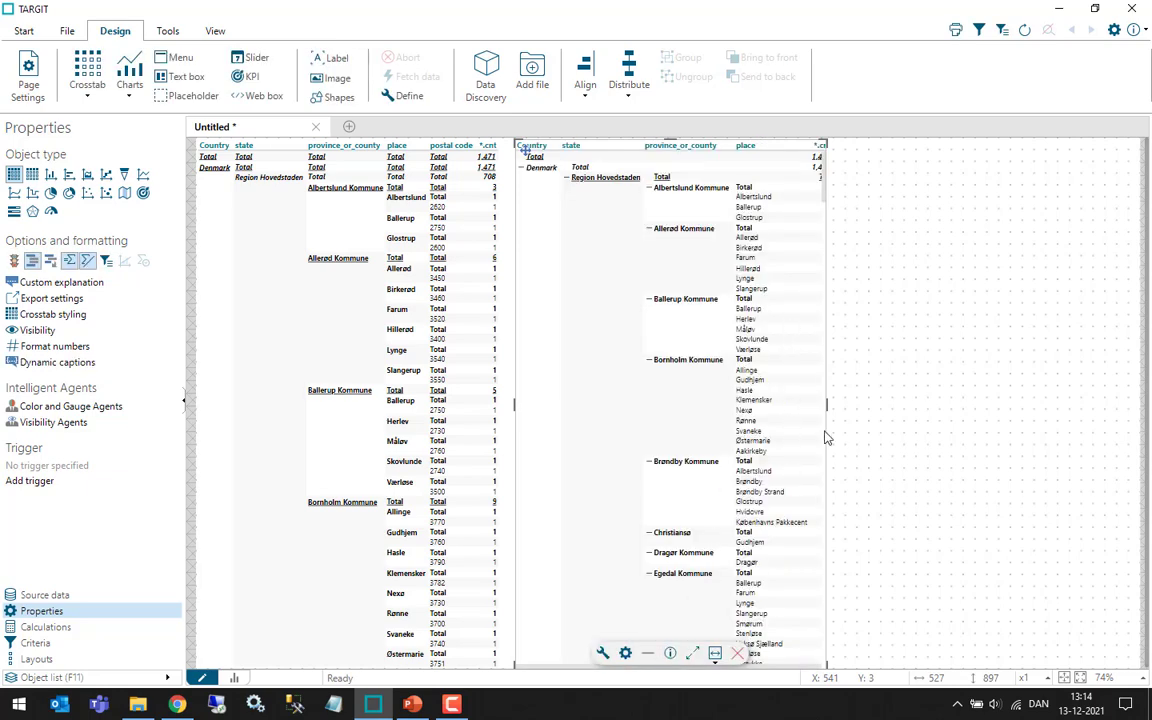
{"action": "left_click_drag", "start_coordinate": [829, 402], "coordinate": [855, 403]}
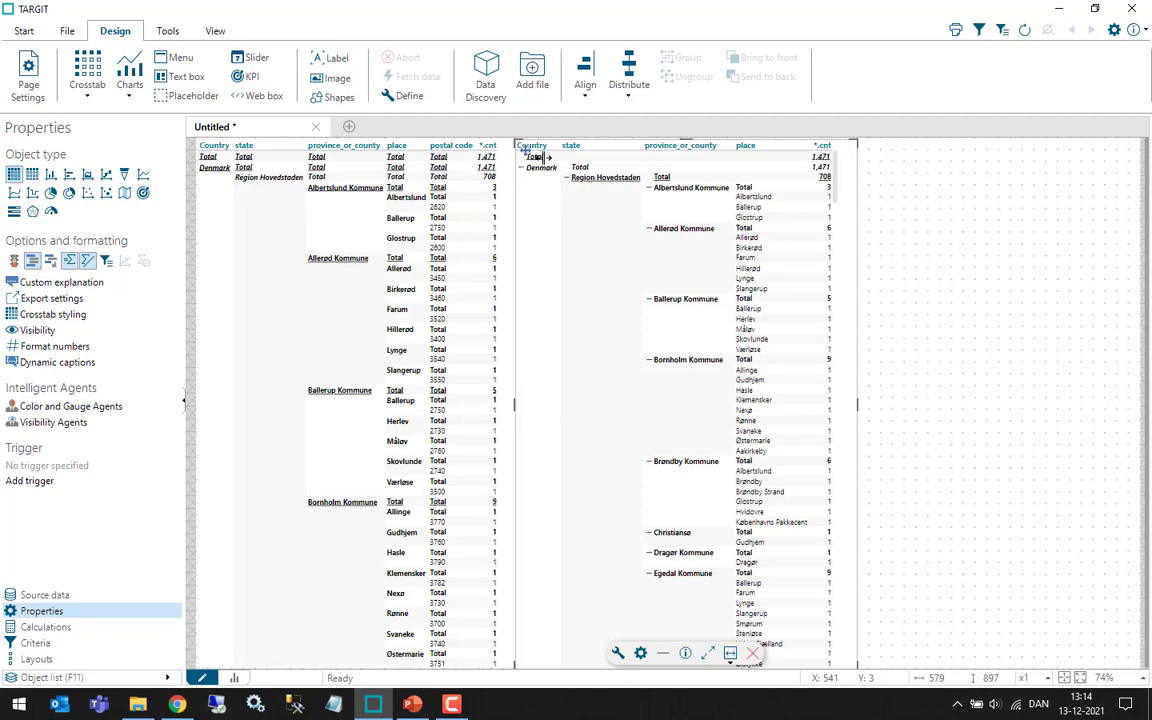
Edit the zipDenmark cube from Data Discovery and open the attribute settings of its zipDenmark table
{"action": "left_click", "coordinate": [484, 78]}
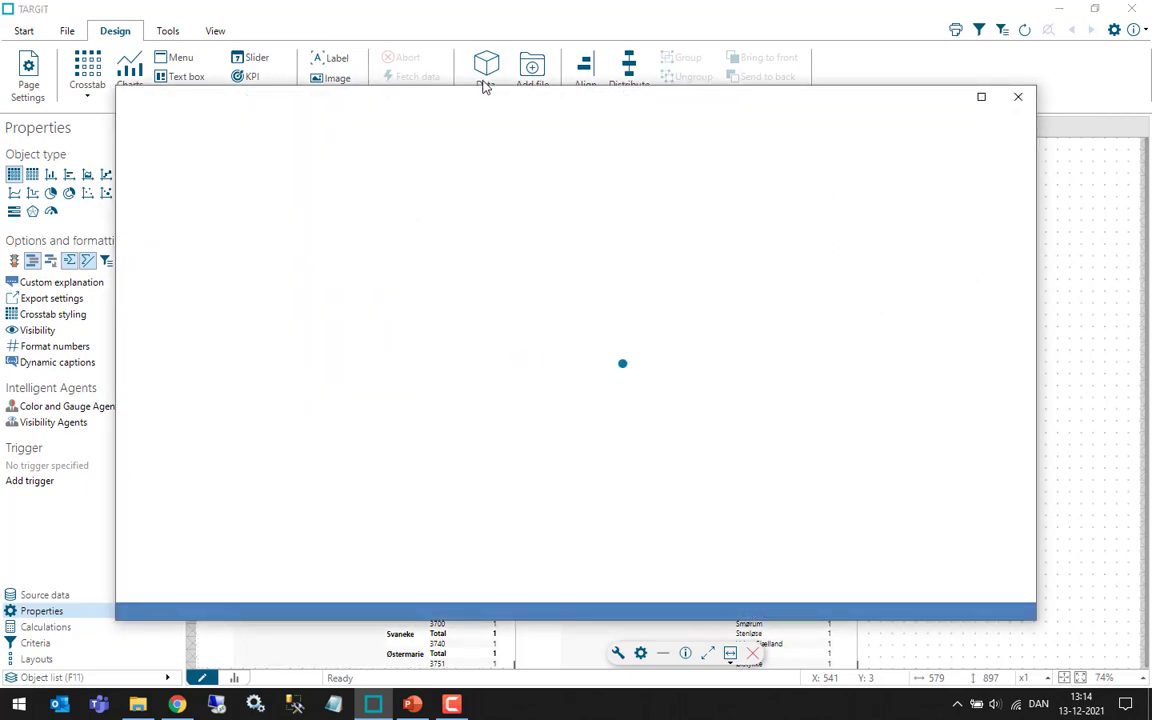
{"action": "right_click", "coordinate": [470, 558]}
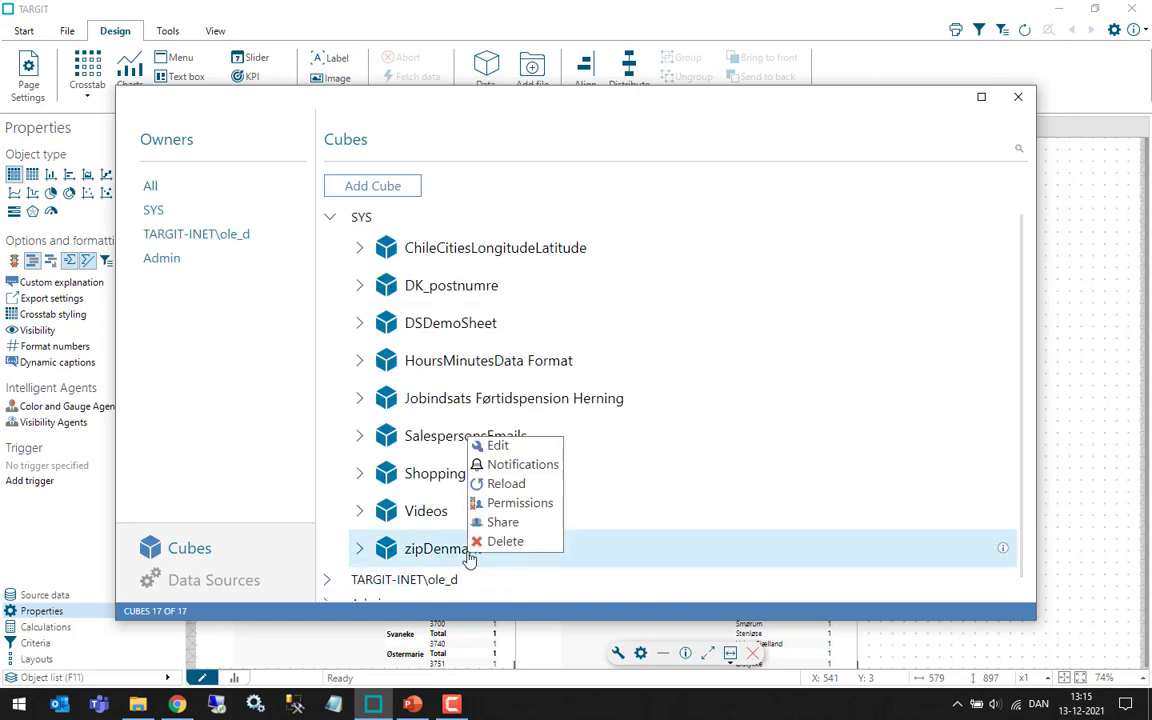
{"action": "left_click", "coordinate": [521, 445]}
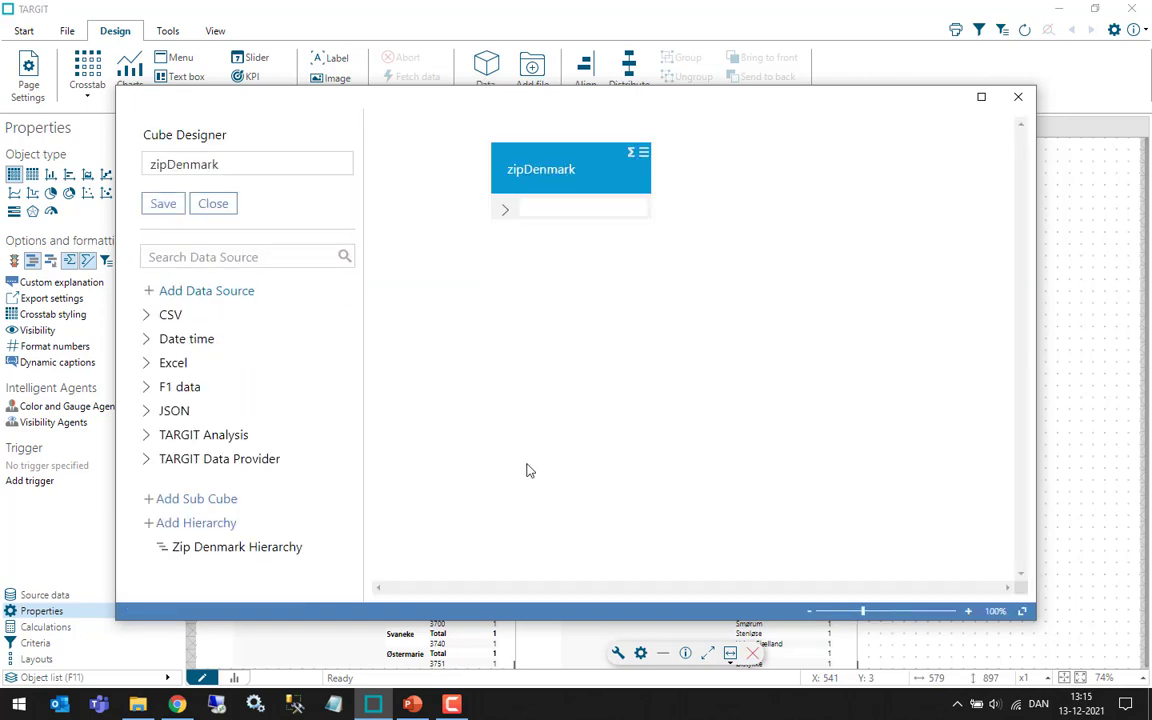
{"action": "left_click", "coordinate": [505, 211]}
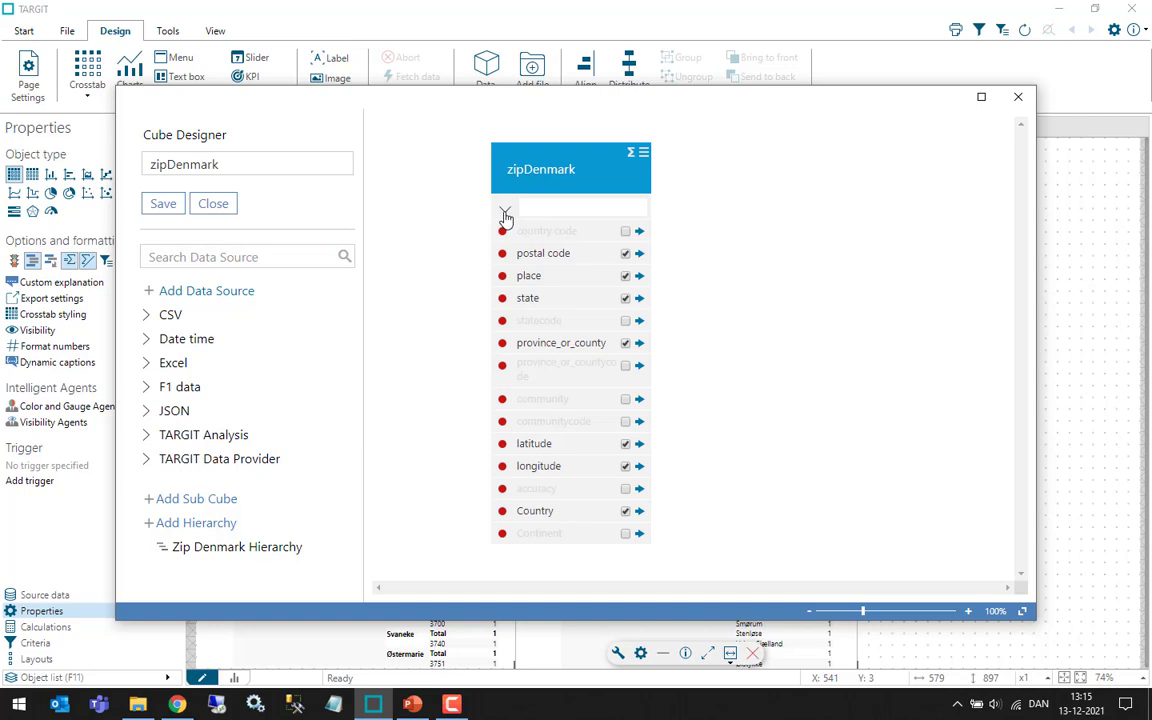
{"action": "left_click", "coordinate": [644, 155]}
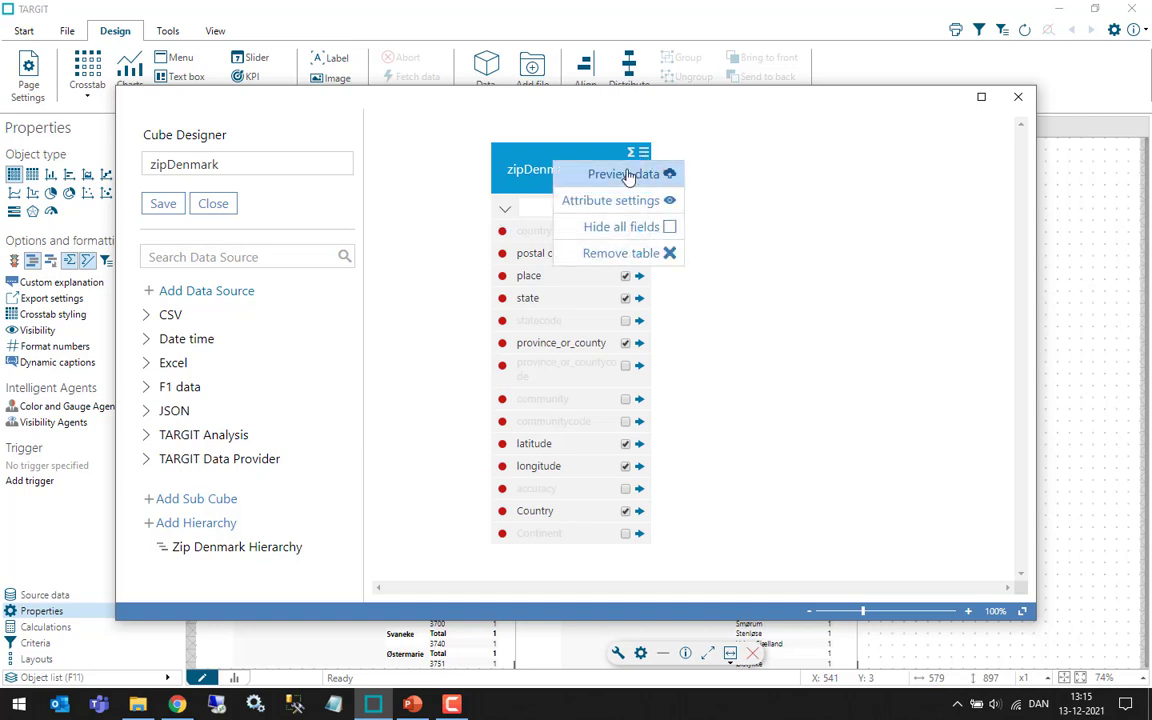
{"action": "left_click", "coordinate": [615, 200]}
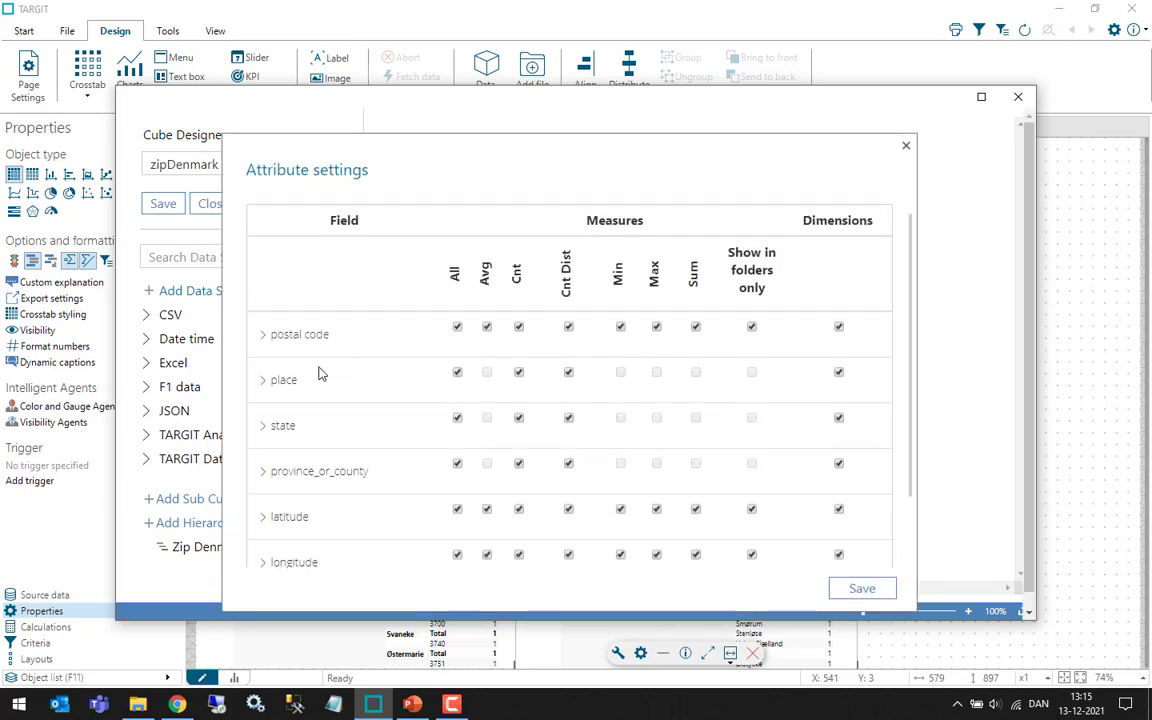
Set the place field's member property to postal code, save the attribute settings and the cube, and return to the page
{"action": "left_click", "coordinate": [266, 384]}
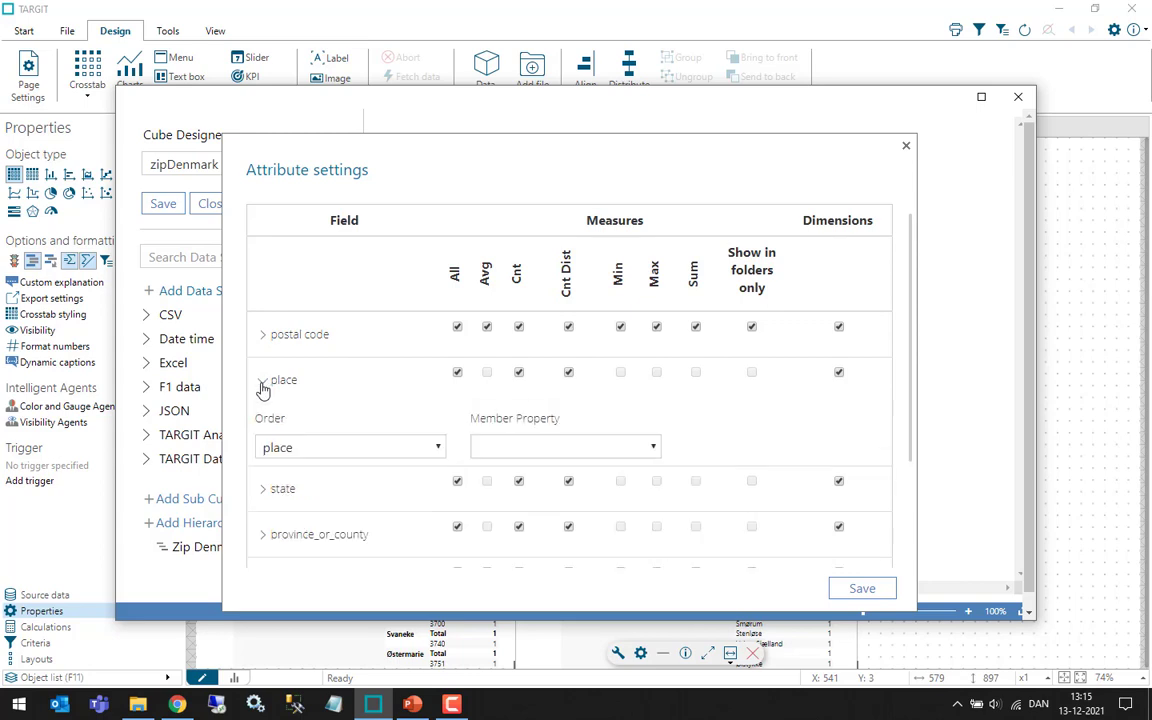
{"action": "left_click", "coordinate": [549, 457]}
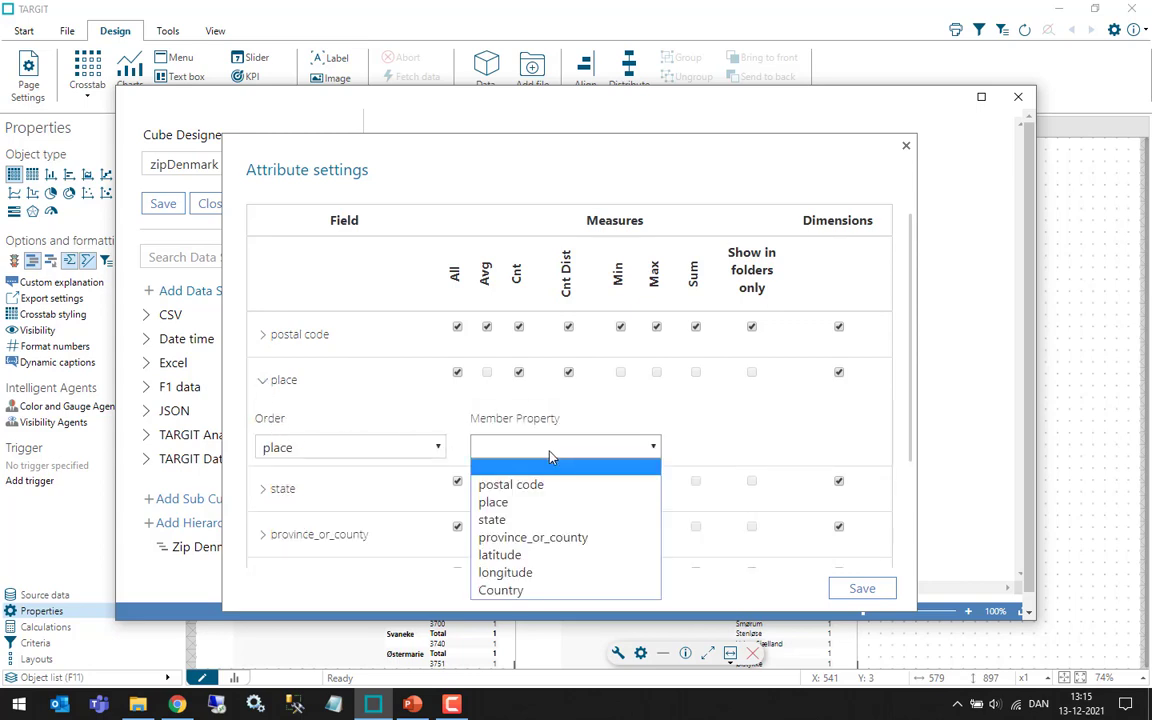
{"action": "left_click", "coordinate": [541, 486]}
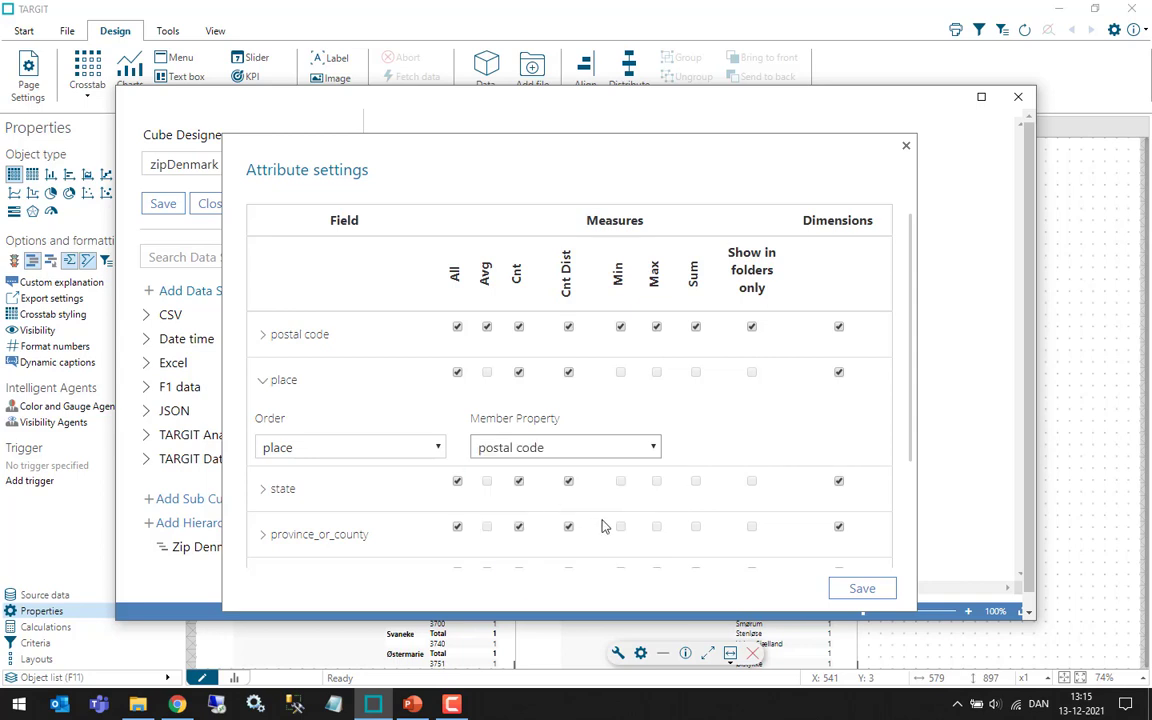
{"action": "left_click", "coordinate": [851, 594]}
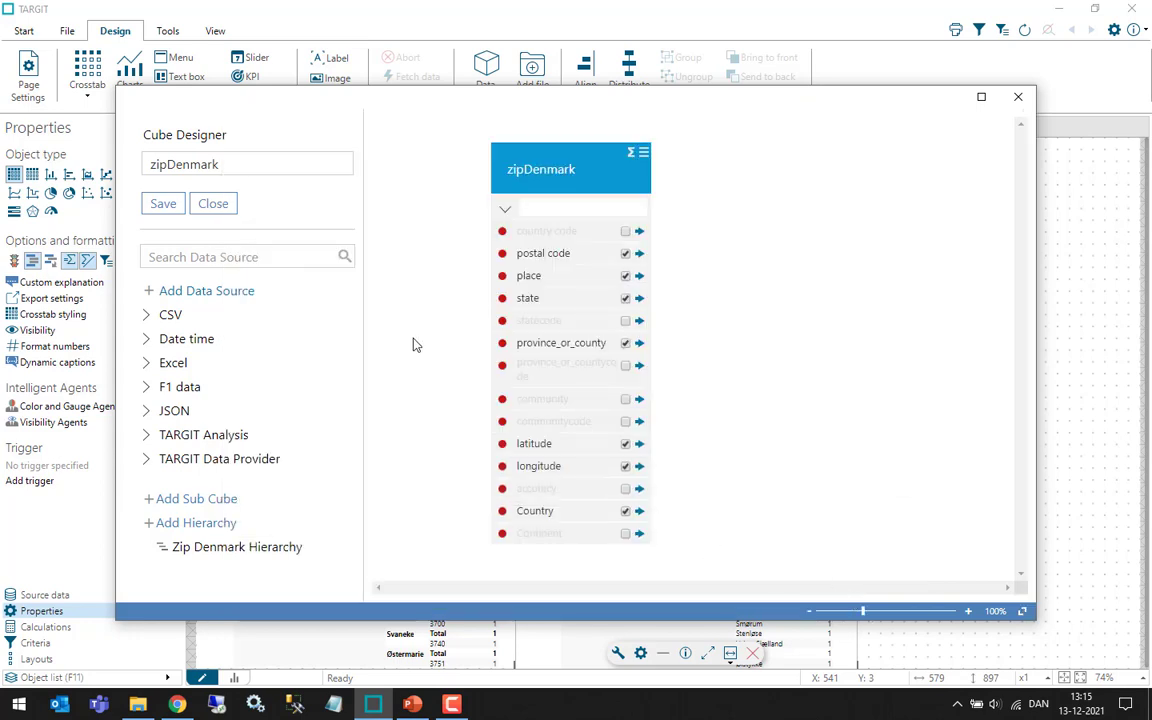
{"action": "left_click", "coordinate": [162, 210]}
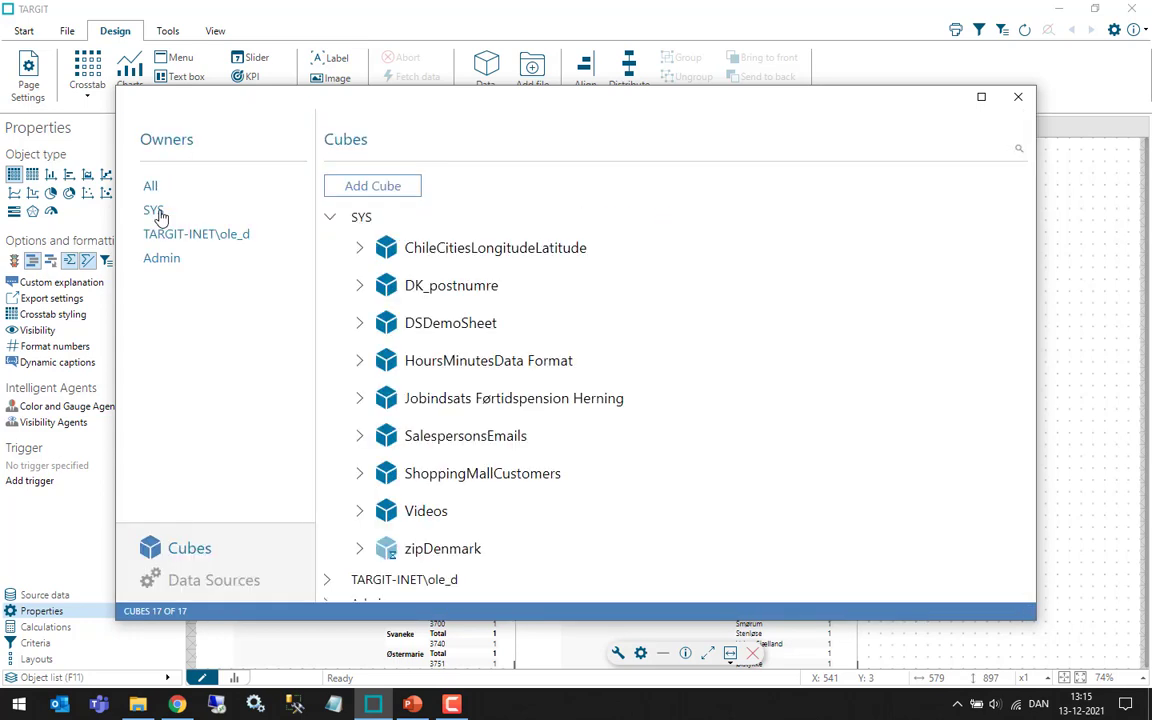
{"action": "left_click", "coordinate": [1018, 99]}
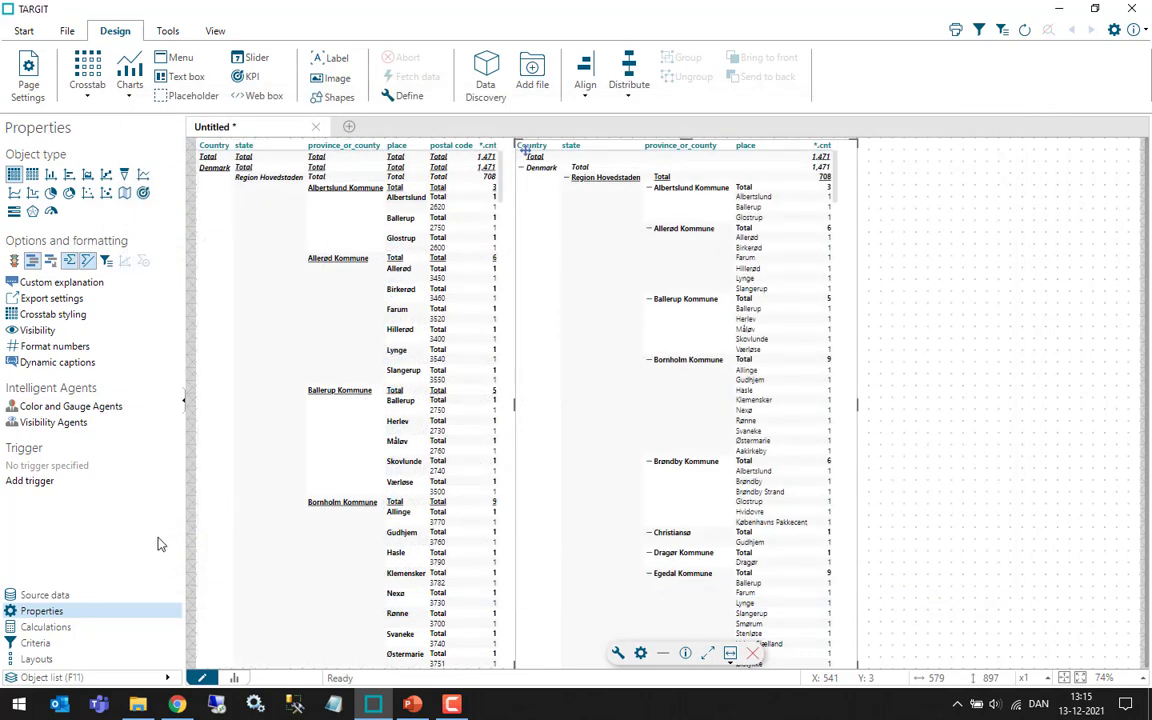
Refresh the zipDenmark source data and check the member property under the place dimension
{"action": "left_click", "coordinate": [88, 595]}
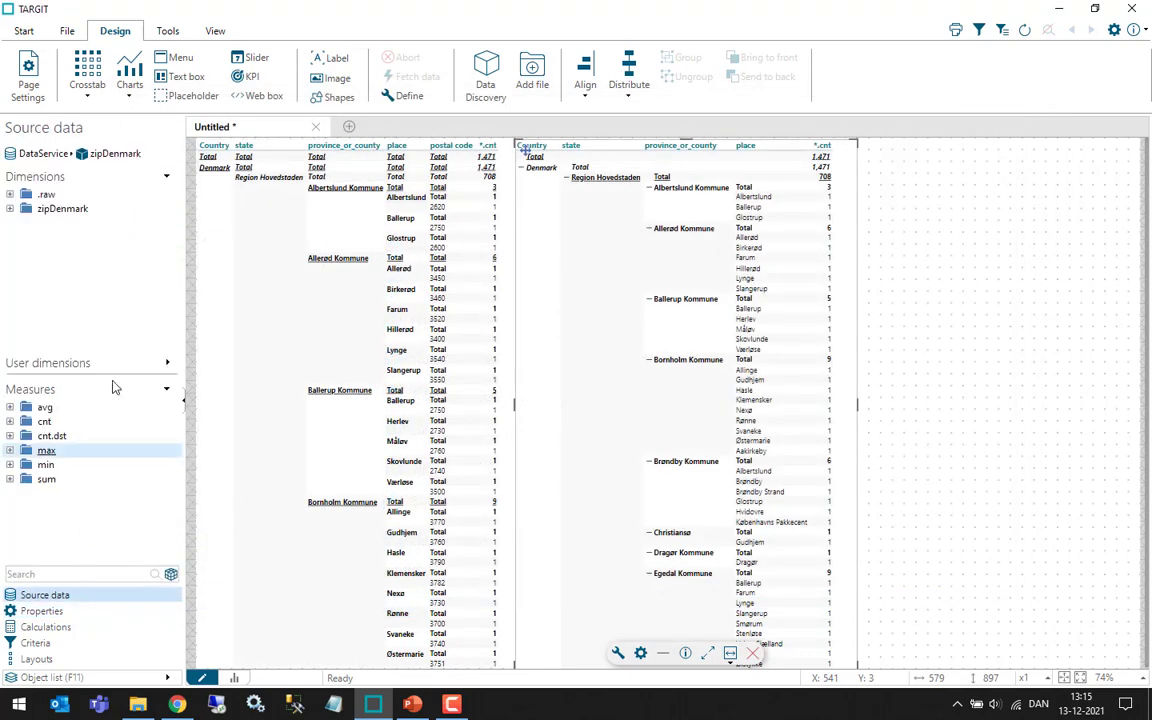
{"action": "right_click", "coordinate": [111, 157]}
{"action": "left_click", "coordinate": [150, 187]}
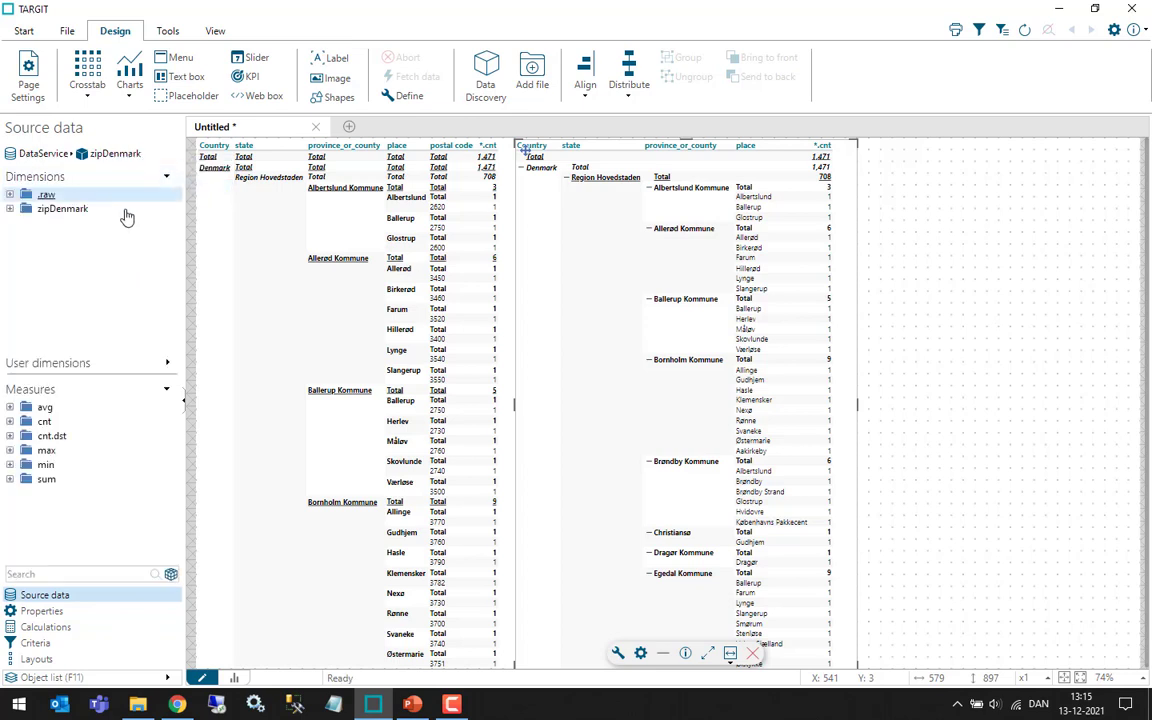
{"action": "left_click", "coordinate": [11, 209]}
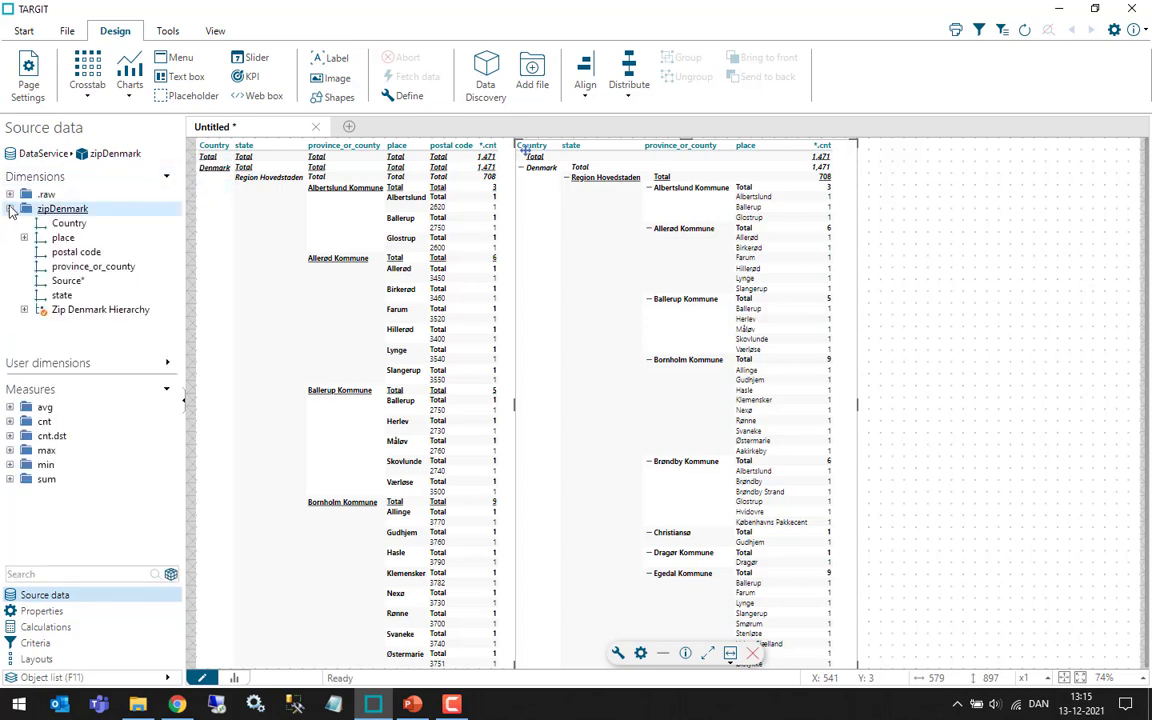
{"action": "left_click", "coordinate": [24, 238]}
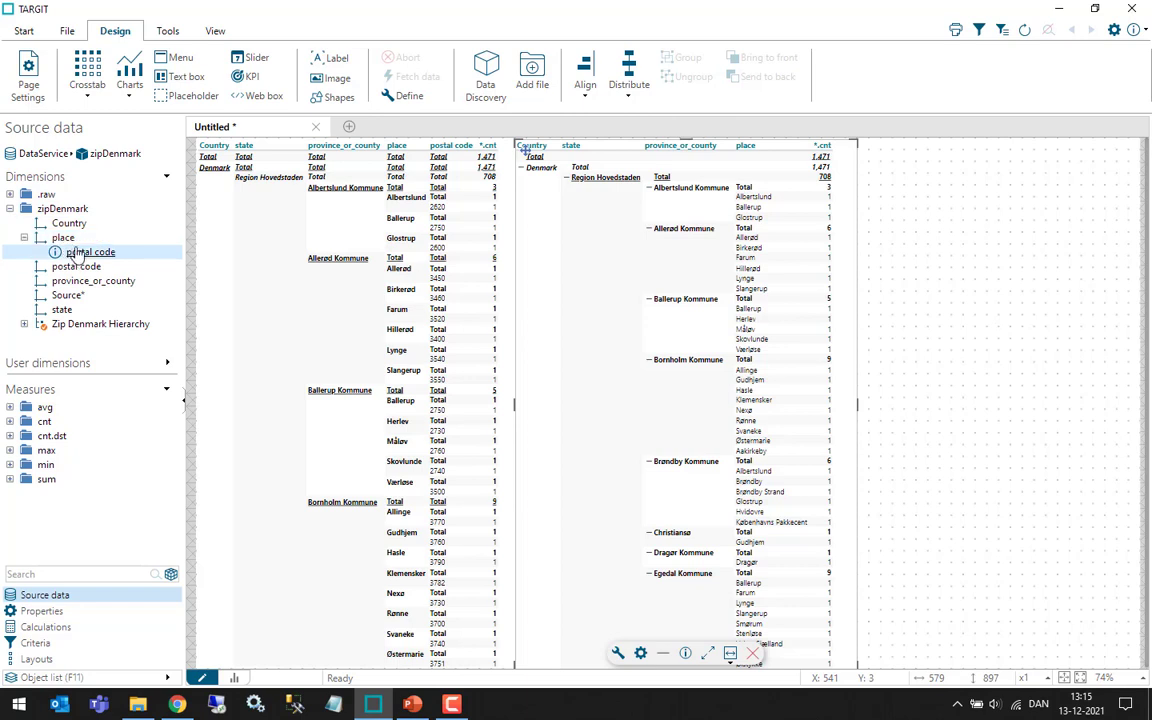
{"action": "left_click", "coordinate": [24, 238]}
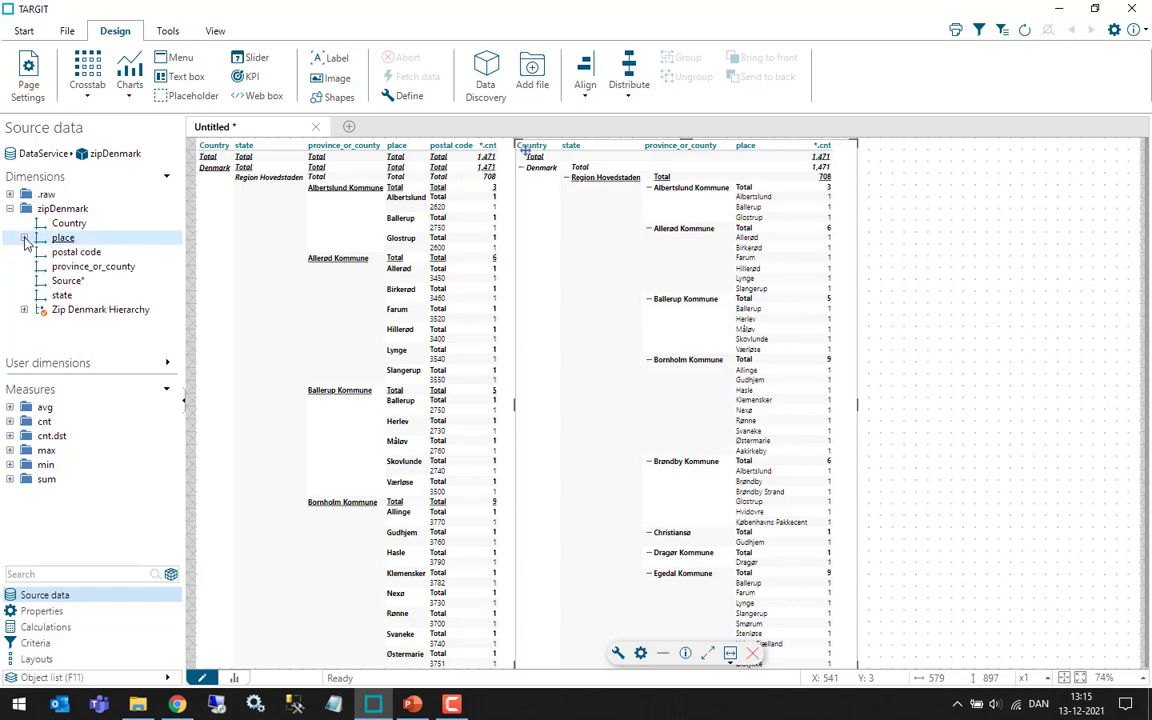
Add the postal code property of the place level in Zip Denmark Hierarchy to the hierarchy crosstab and widen it to about 630
{"action": "left_click", "coordinate": [24, 311]}
{"action": "left_click", "coordinate": [38, 337]}
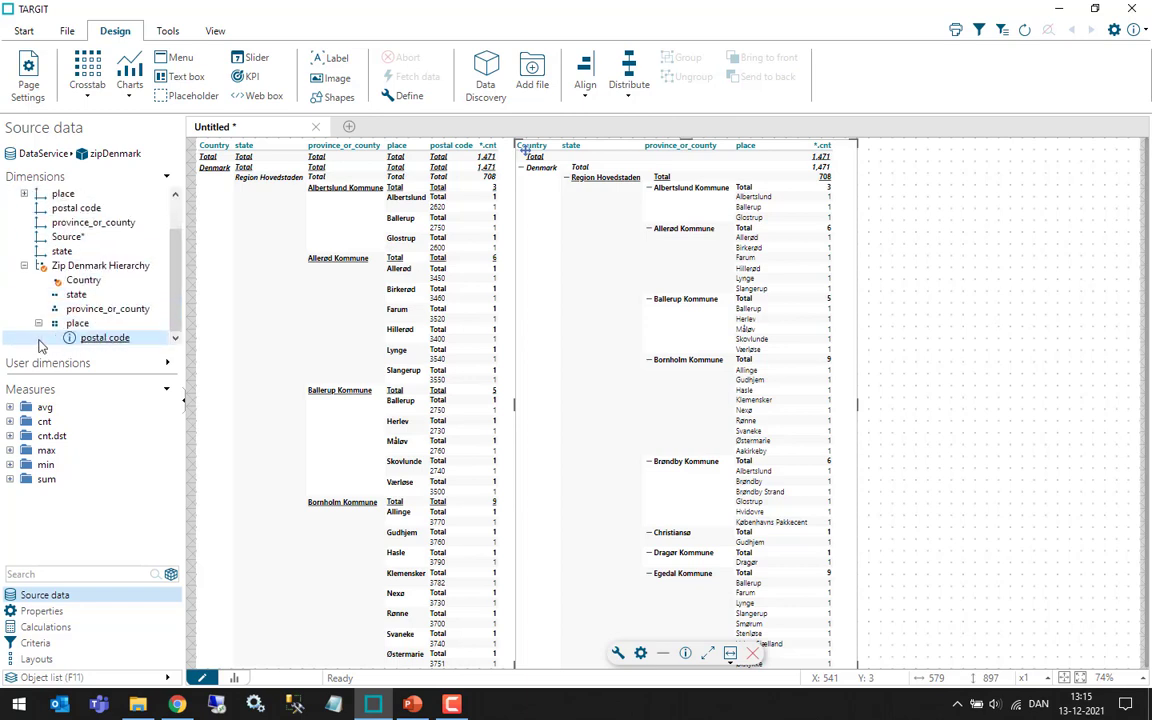
{"action": "double_click", "coordinate": [101, 340]}
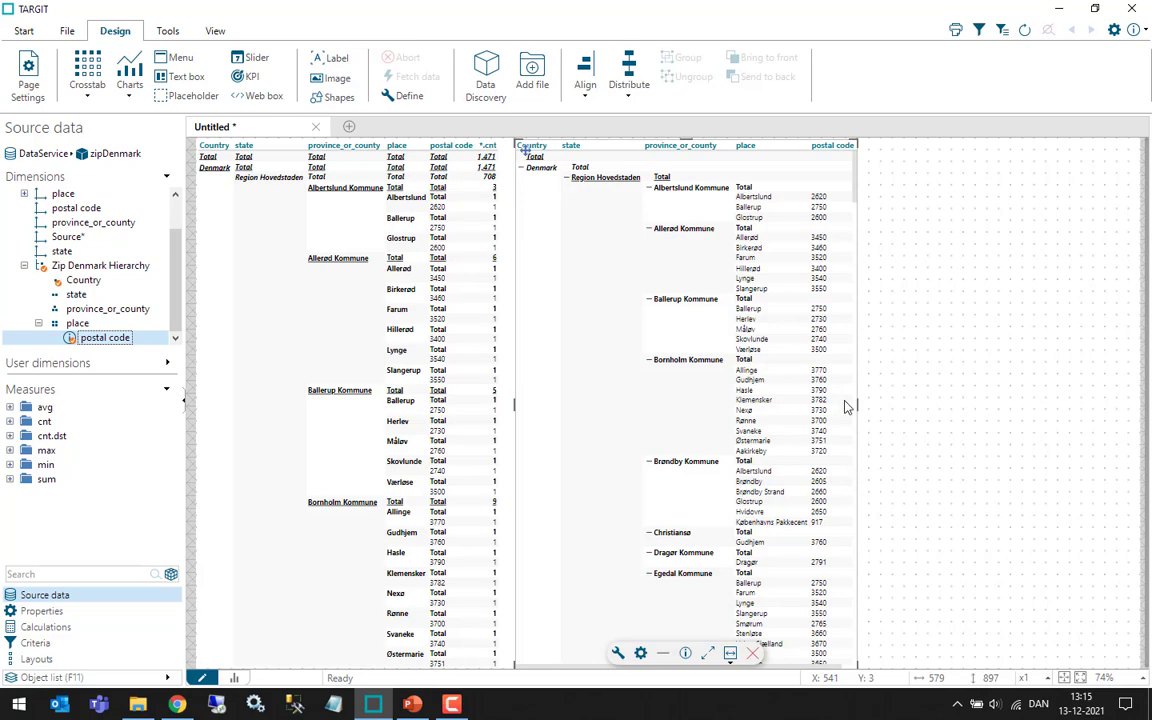
{"action": "left_click_drag", "start_coordinate": [856, 401], "coordinate": [881, 401]}
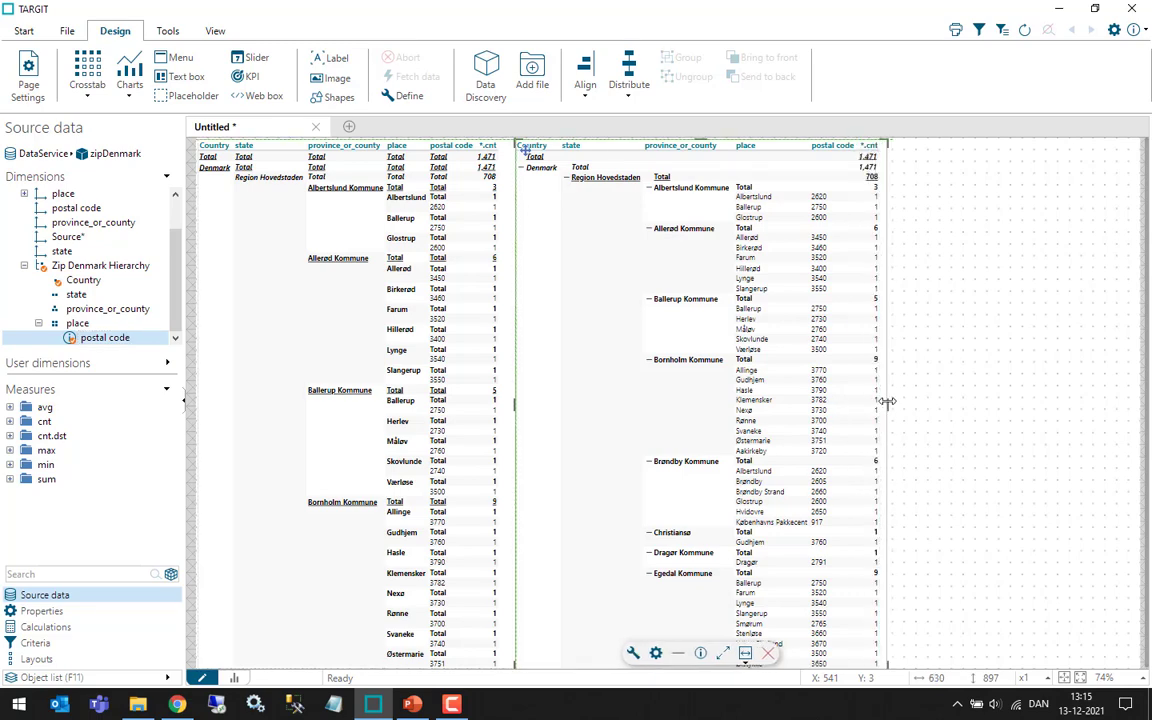
Insert a third crosstab with *.cnt as measure and place as row dimension, and fetch its data
{"action": "left_click", "coordinate": [96, 72]}
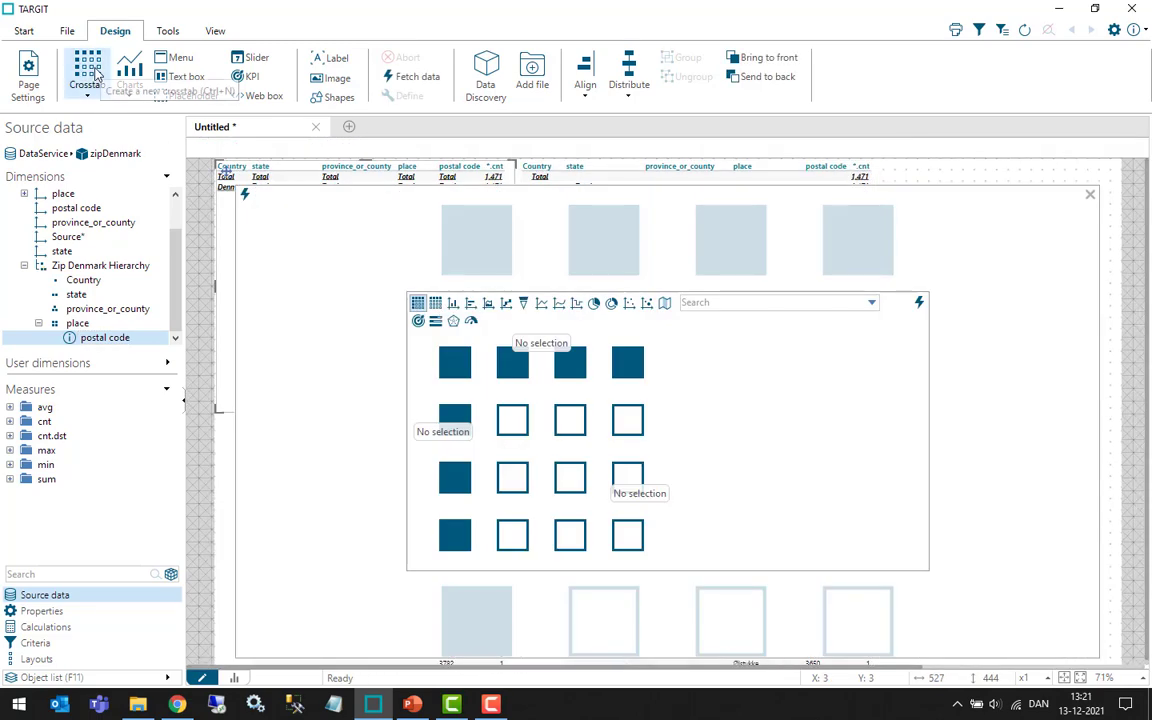
{"action": "left_click", "coordinate": [10, 421]}
{"action": "double_click", "coordinate": [62, 451]}
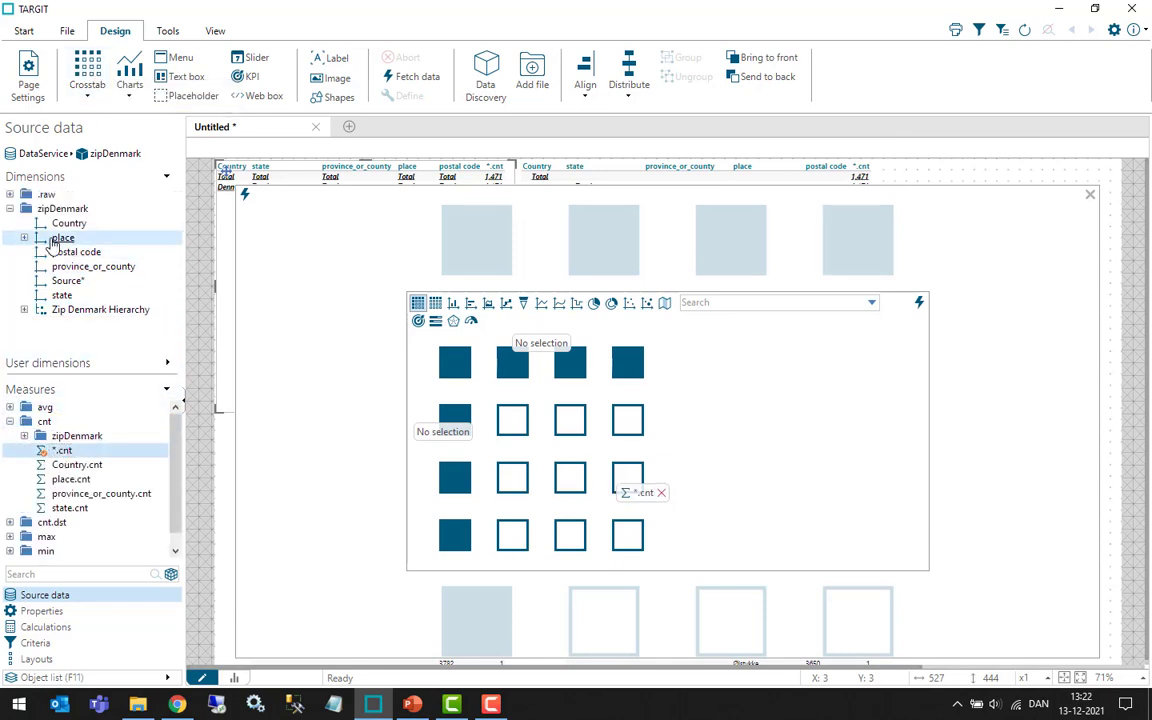
{"action": "double_click", "coordinate": [55, 238]}
{"action": "left_click", "coordinate": [244, 193]}
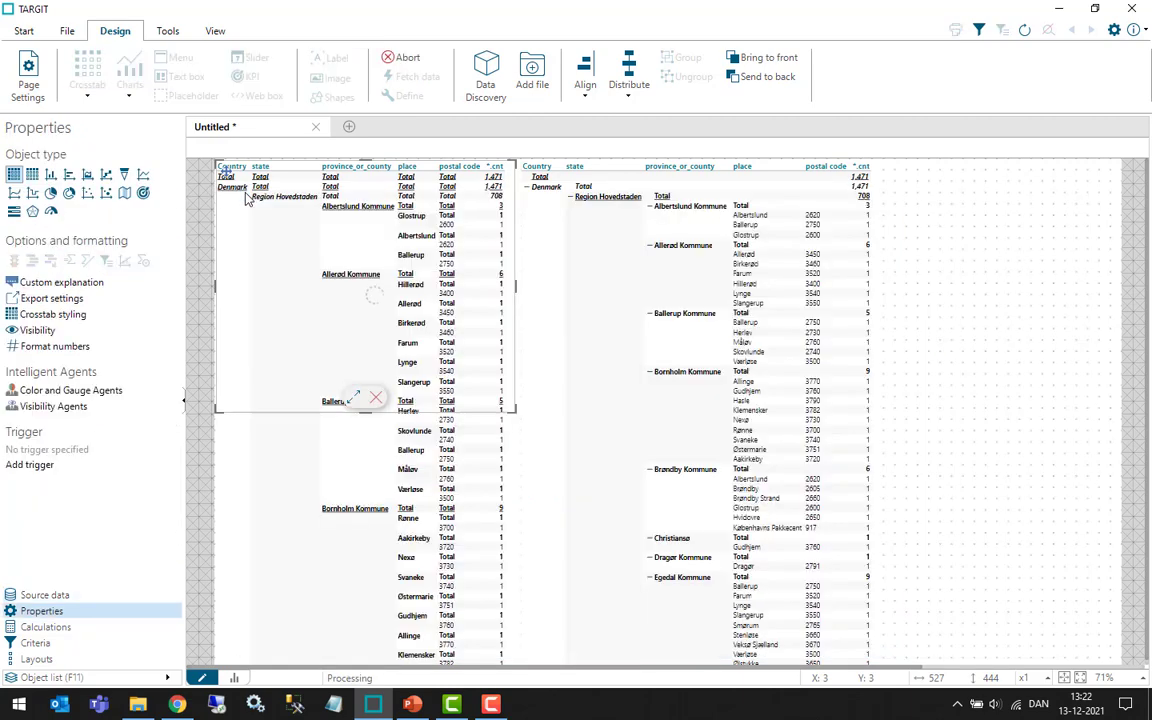
Place the new place crosstab beside the hierarchy crosstab and resize it to about 320 wide and 876 high
{"action": "left_click_drag", "start_coordinate": [226, 190], "coordinate": [914, 170]}
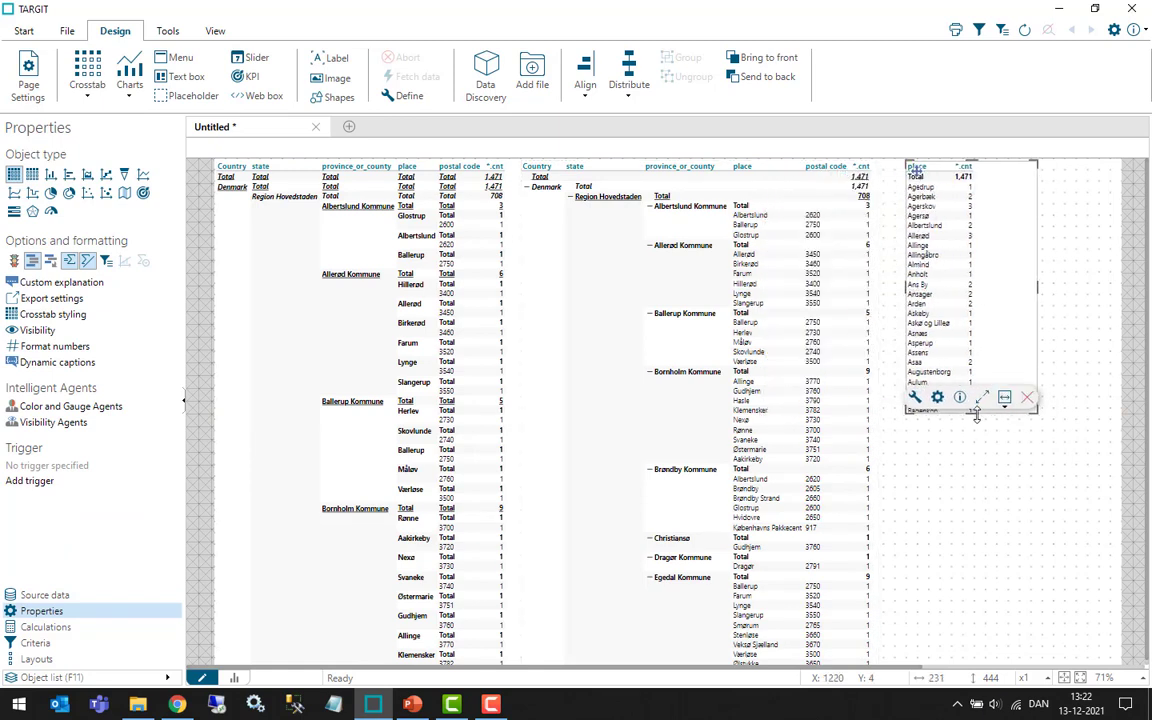
{"action": "left_click_drag", "start_coordinate": [976, 416], "coordinate": [976, 661]}
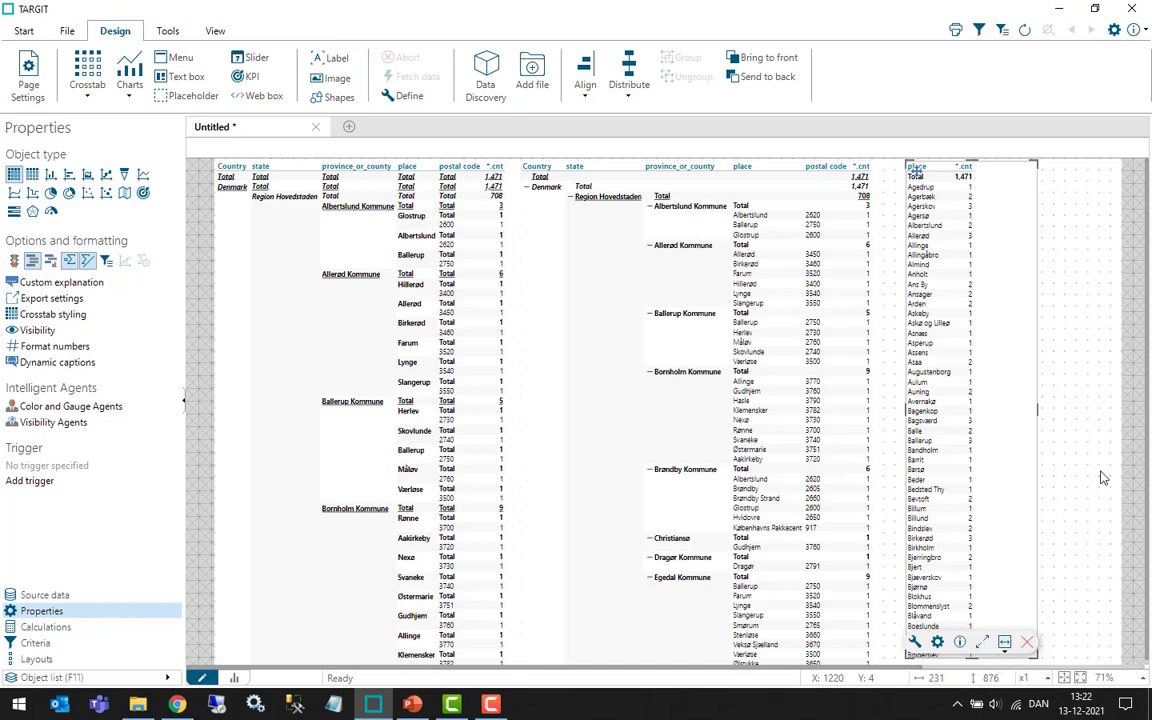
{"action": "left_click_drag", "start_coordinate": [1042, 418], "coordinate": [1088, 408]}
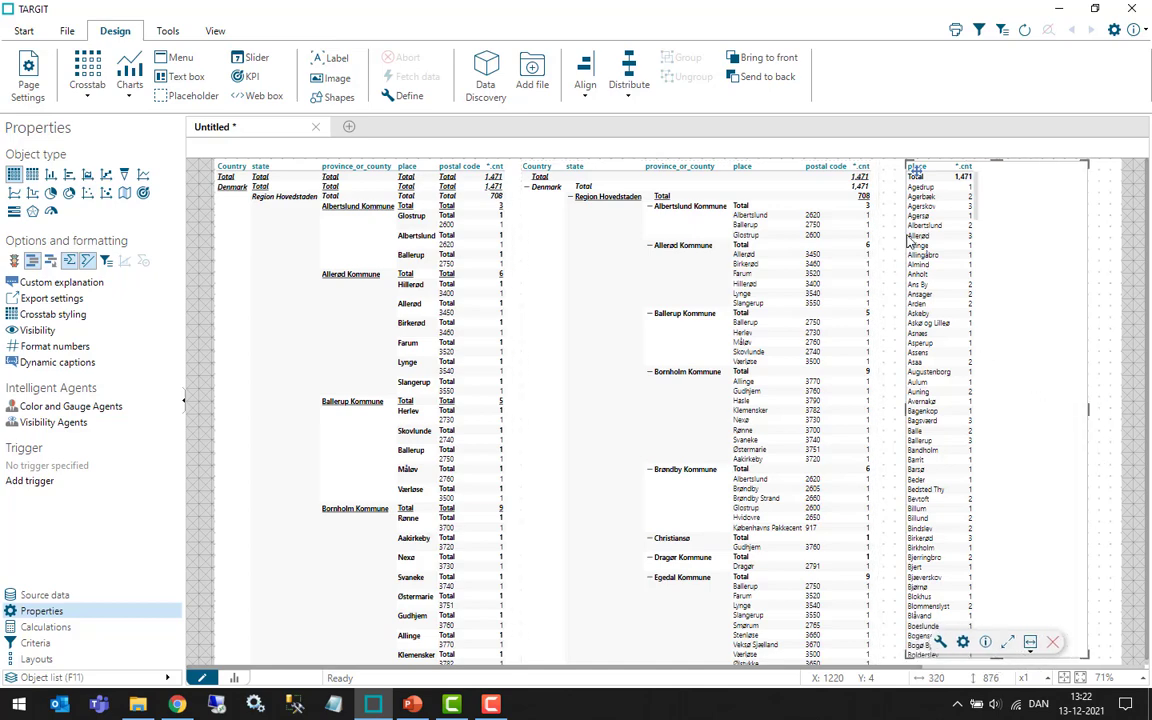
{"action": "scroll", "coordinate": [980, 214], "scroll_direction": "down", "scroll_amount": 15}
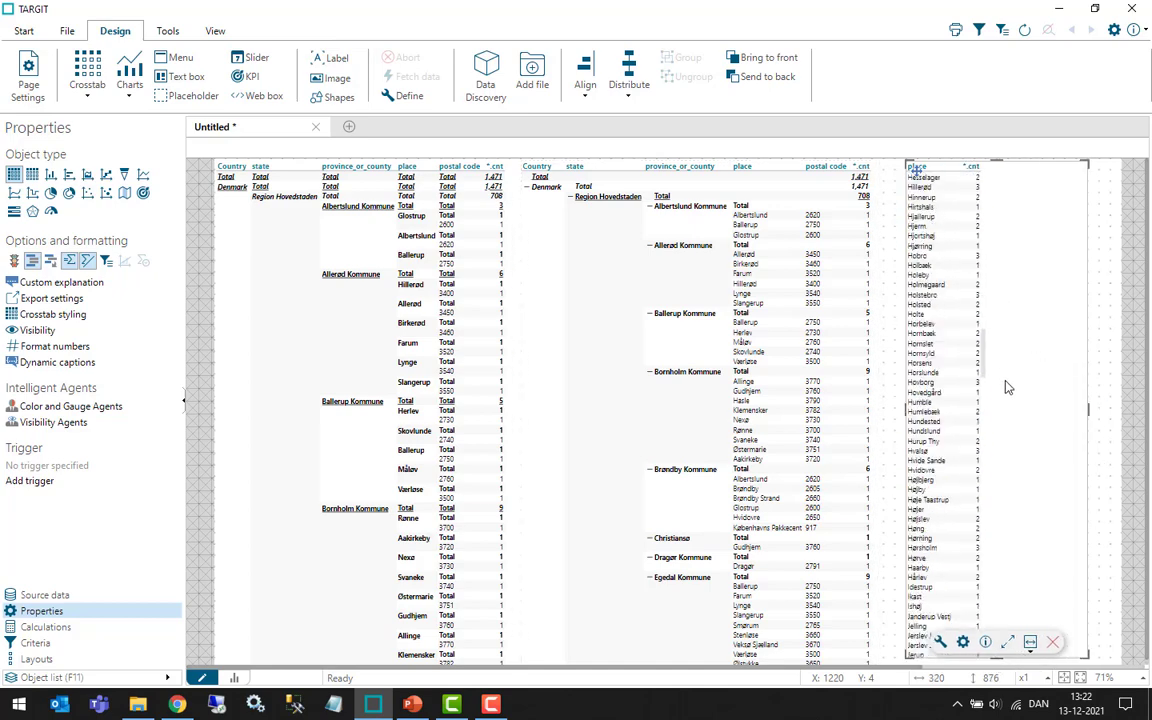
{"action": "scroll", "coordinate": [985, 334], "scroll_direction": "up", "scroll_amount": 15}
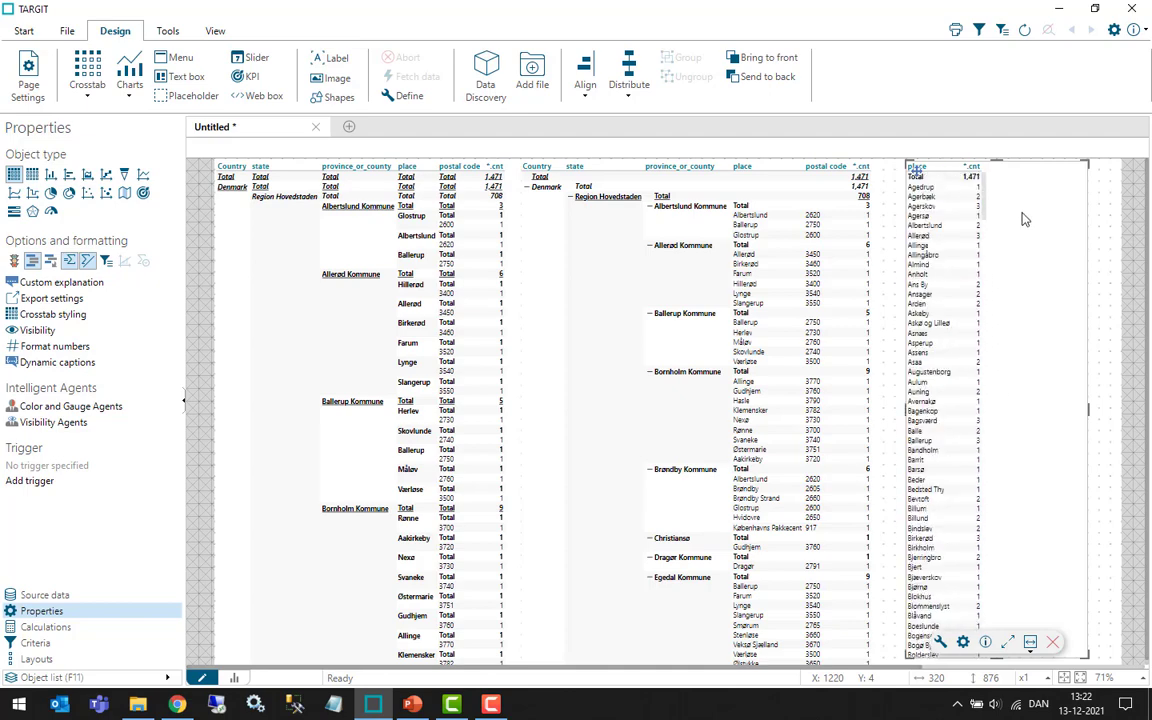
Open the zipDenmark cube for editing in Data Discovery and bring up the attribute settings of its zipDenmark table
{"action": "left_click", "coordinate": [488, 76]}
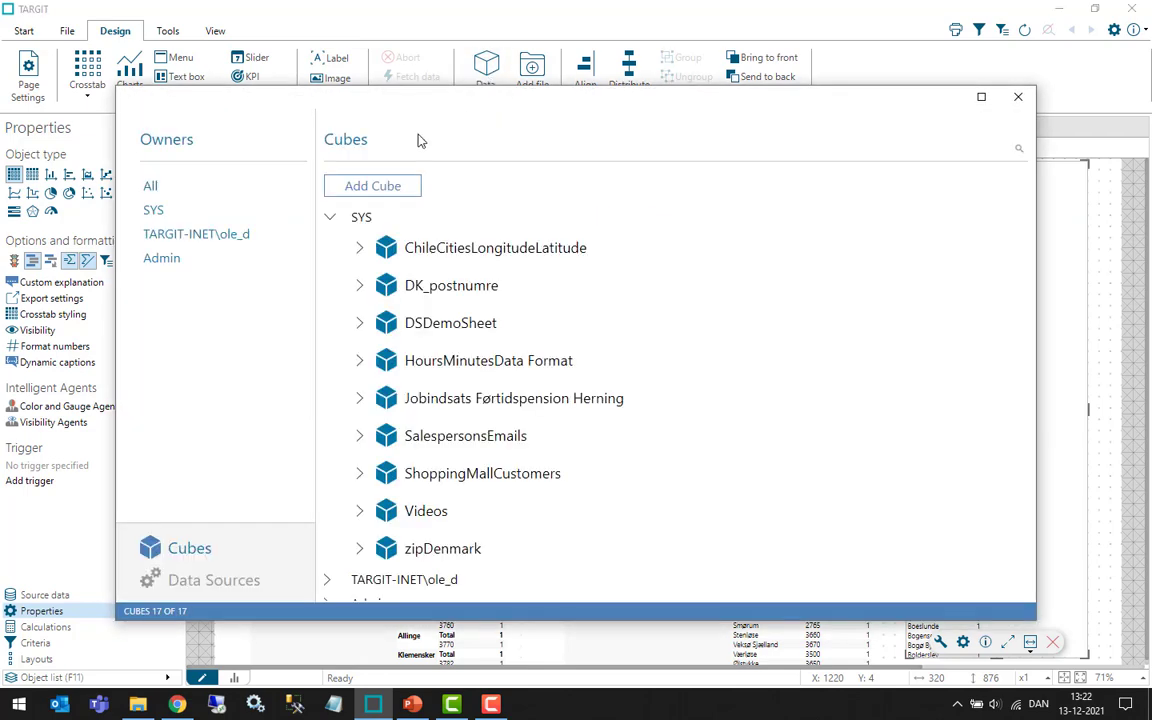
{"action": "right_click", "coordinate": [425, 548]}
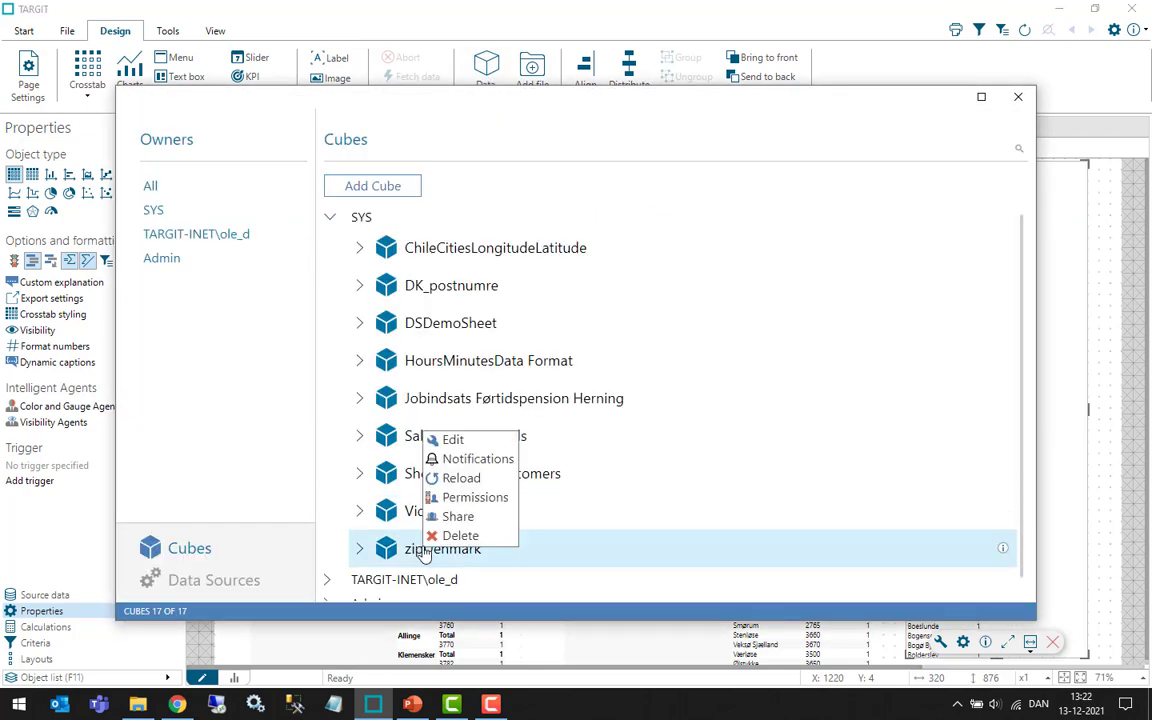
{"action": "left_click", "coordinate": [460, 442]}
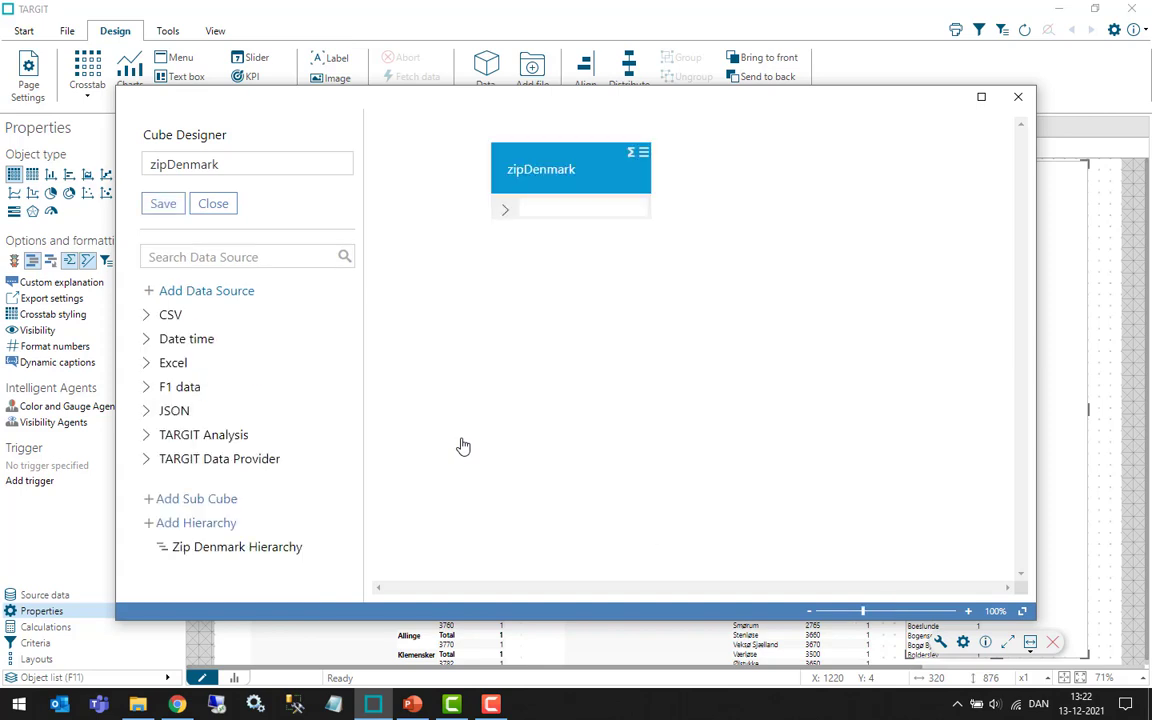
{"action": "left_click", "coordinate": [643, 152]}
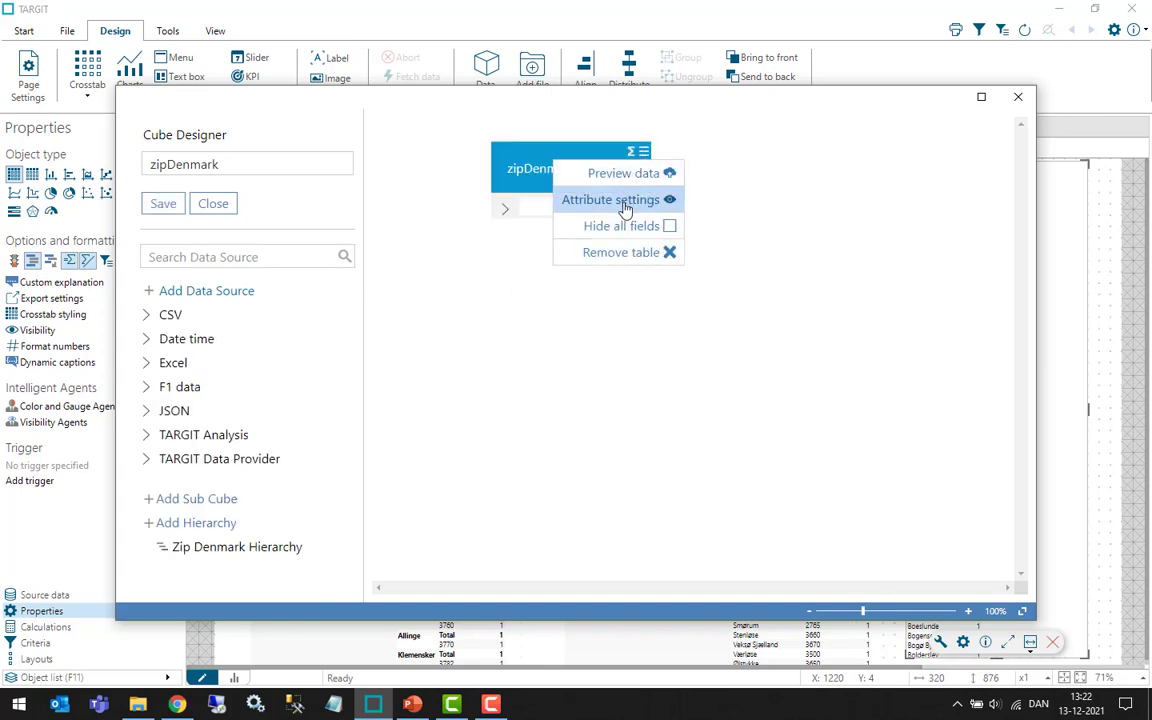
{"action": "left_click", "coordinate": [624, 203]}
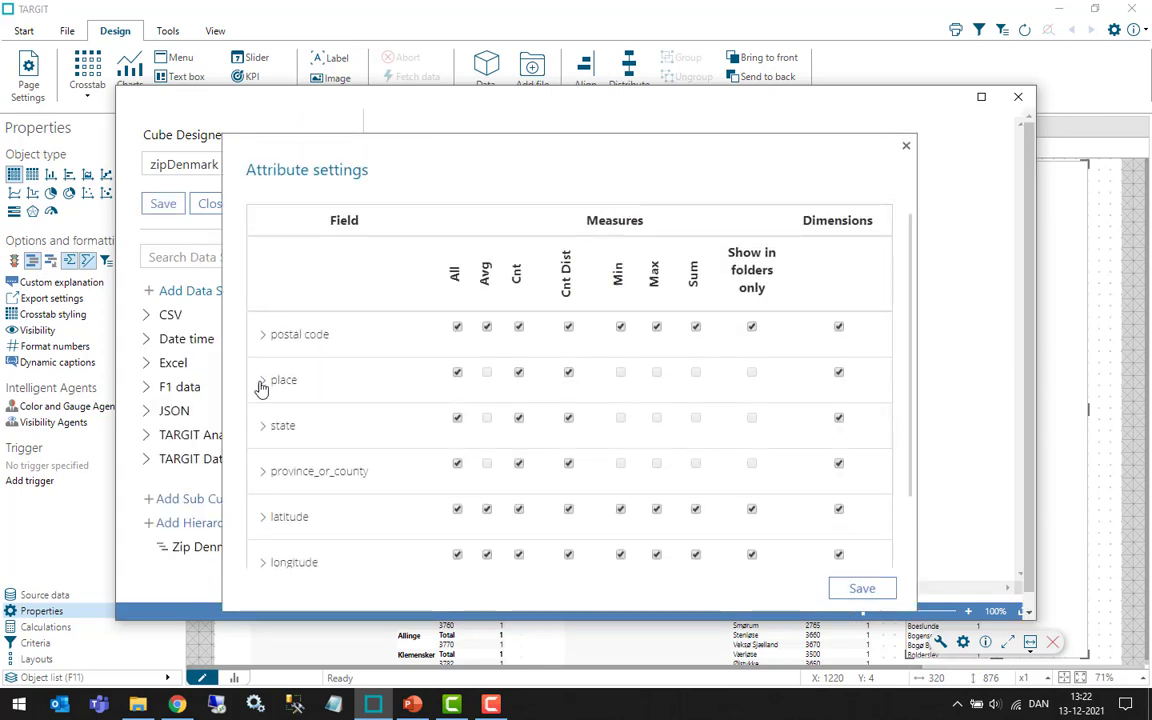
Set the order of the place field to postal code, save the attribute settings and the cube, and close Data Discovery
{"action": "left_click", "coordinate": [263, 381]}
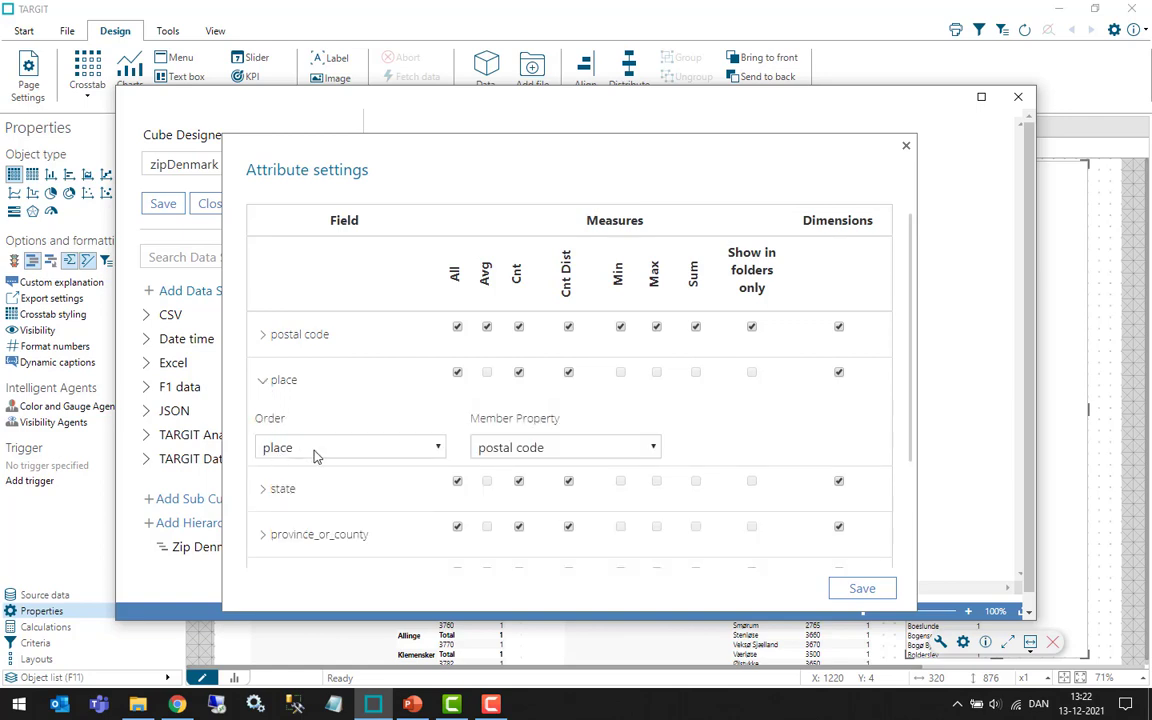
{"action": "left_click", "coordinate": [420, 451]}
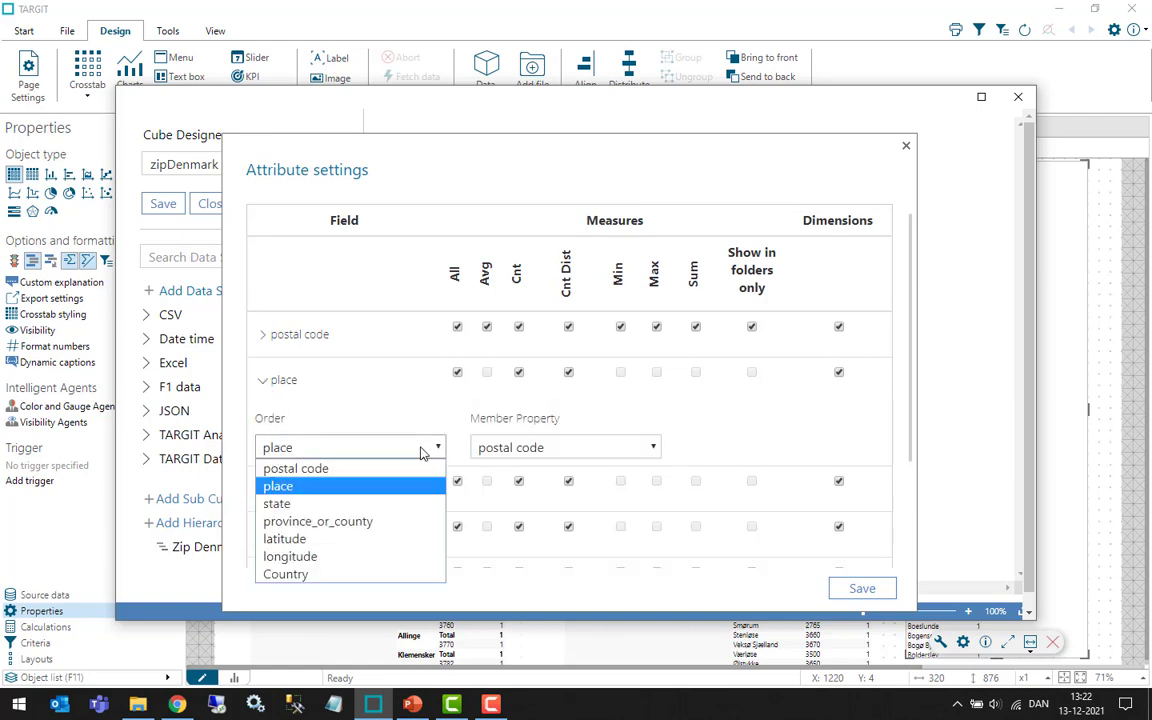
{"action": "left_click", "coordinate": [350, 469]}
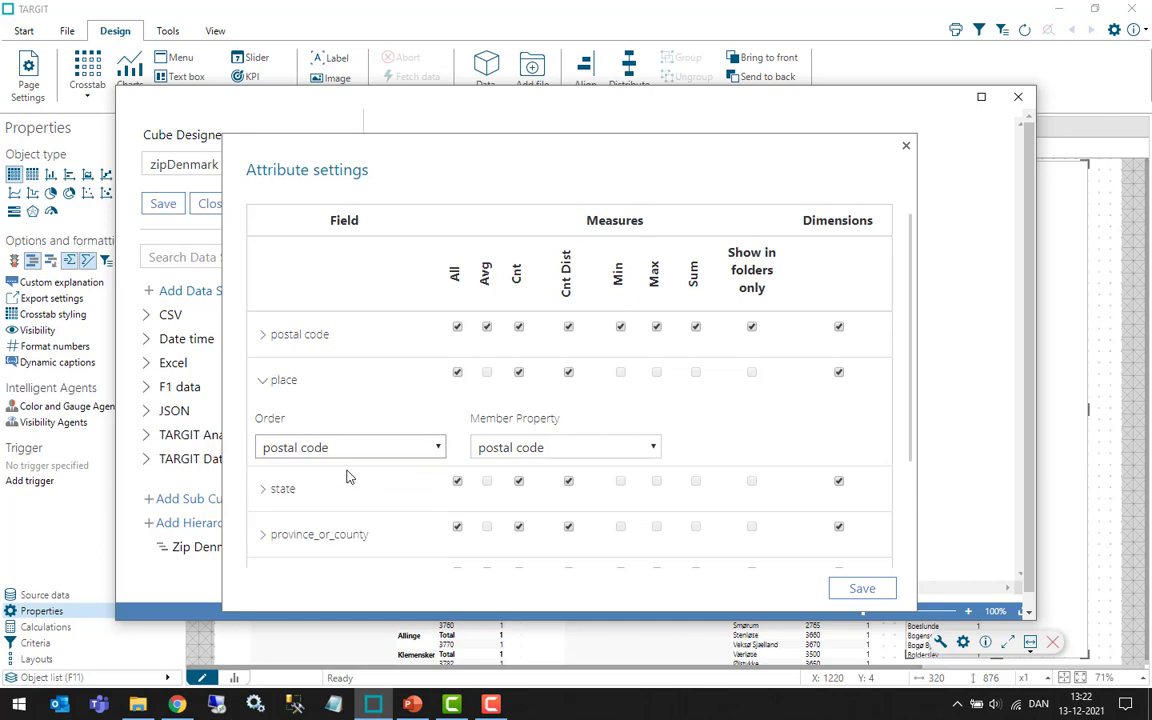
{"action": "left_click", "coordinate": [860, 589]}
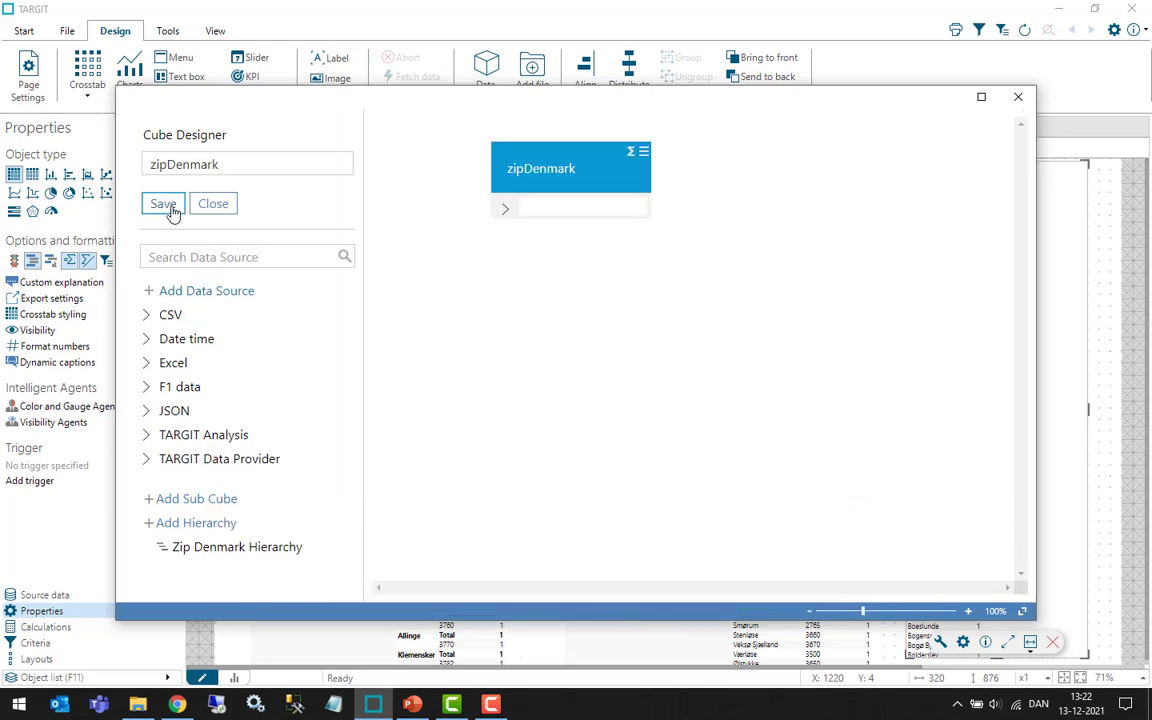
{"action": "left_click", "coordinate": [163, 204]}
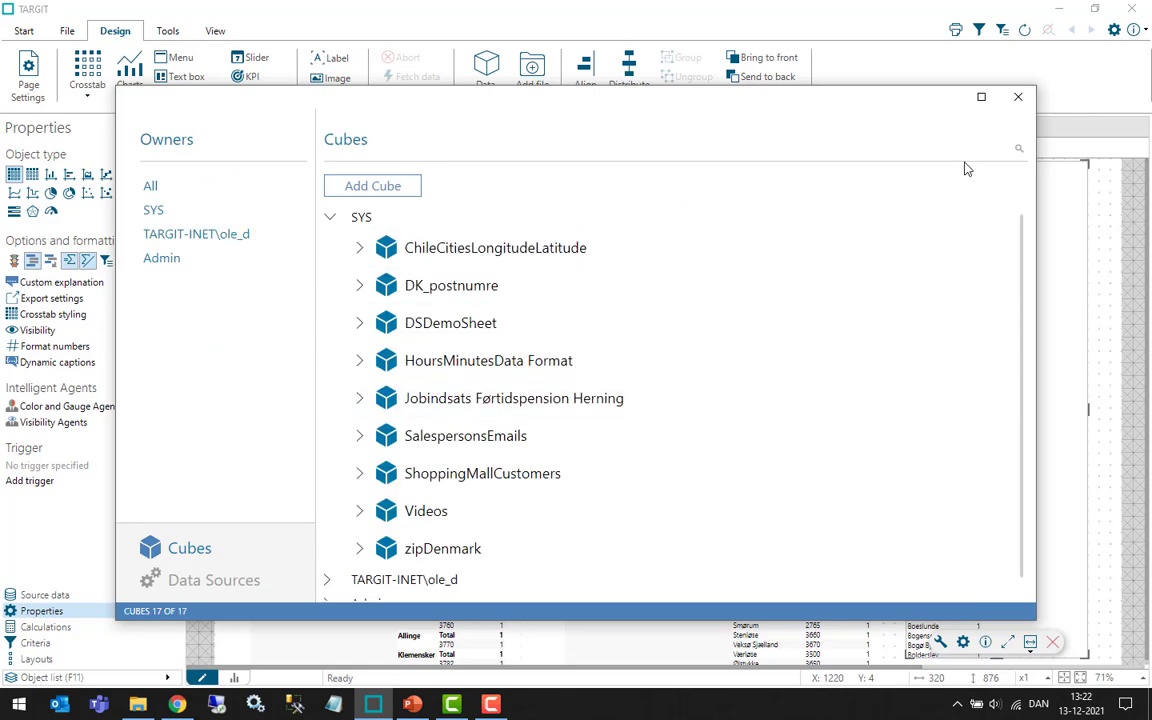
{"action": "left_click", "coordinate": [1018, 97]}
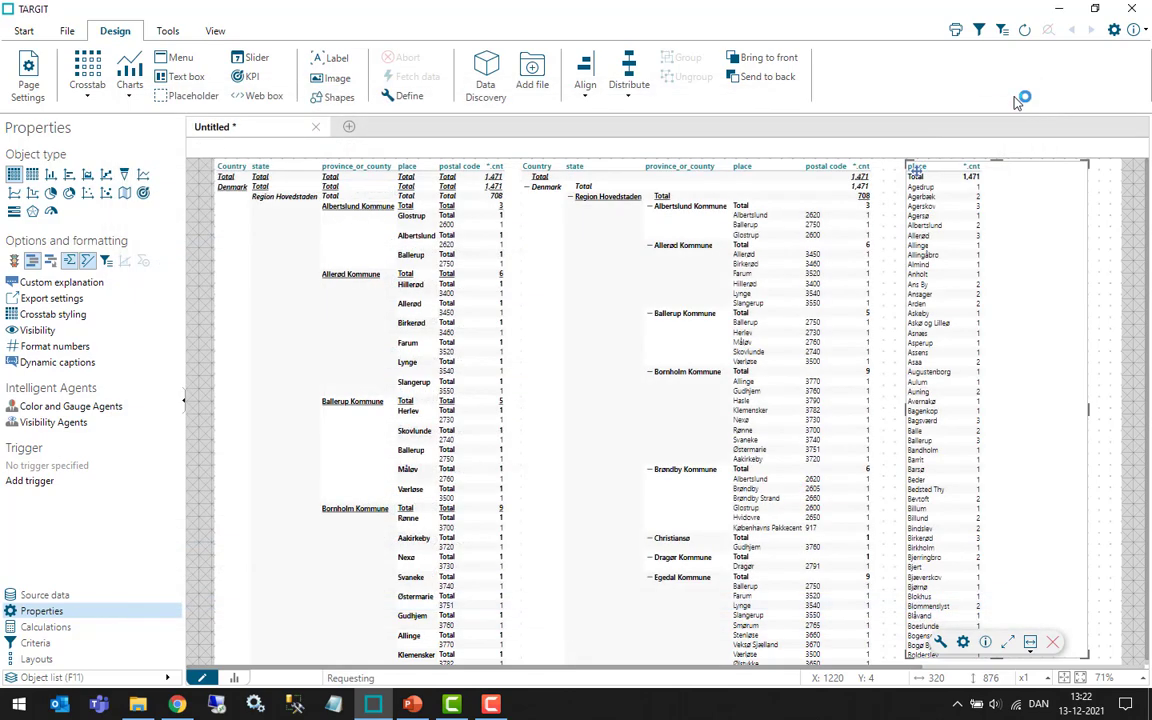
Refresh the report's data and check the sort order in the place crosstab
{"action": "left_click", "coordinate": [1025, 32]}
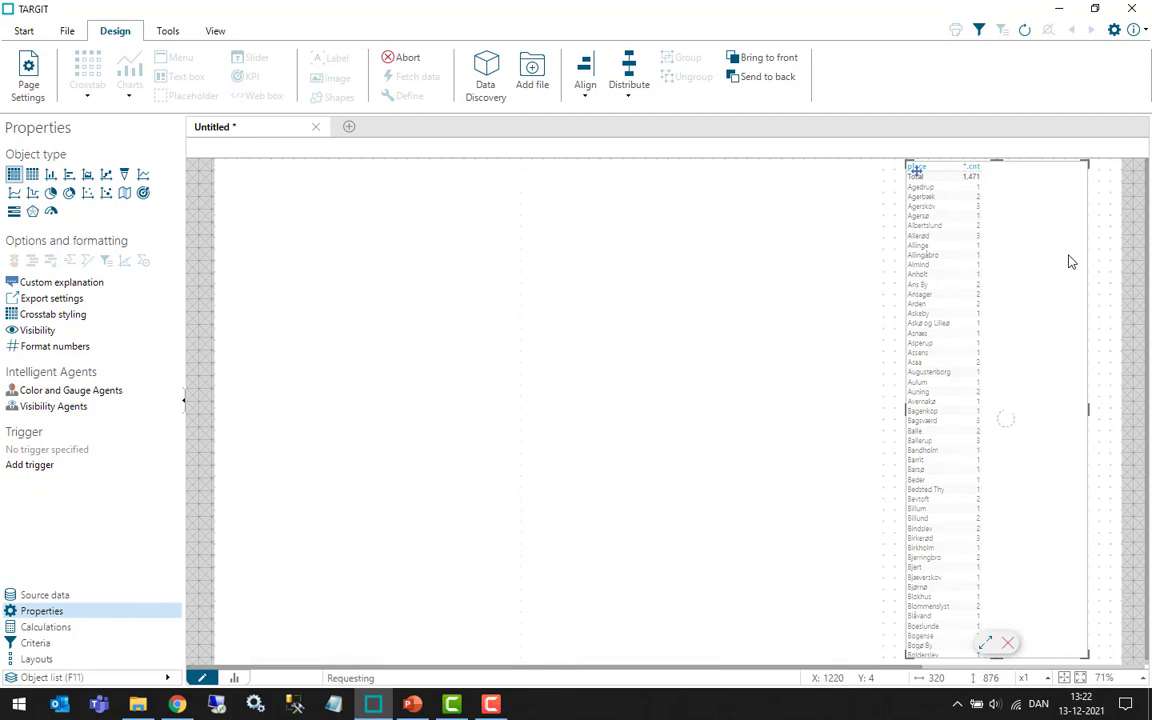
{"action": "left_click_drag", "start_coordinate": [1015, 205], "coordinate": [1010, 170]}
{"action": "scroll", "coordinate": [977, 514], "scroll_direction": "down", "scroll_amount": 5}
Add the postal code member property of the place dimension to the place crosstab and look through its rows
{"action": "left_click", "coordinate": [60, 597]}
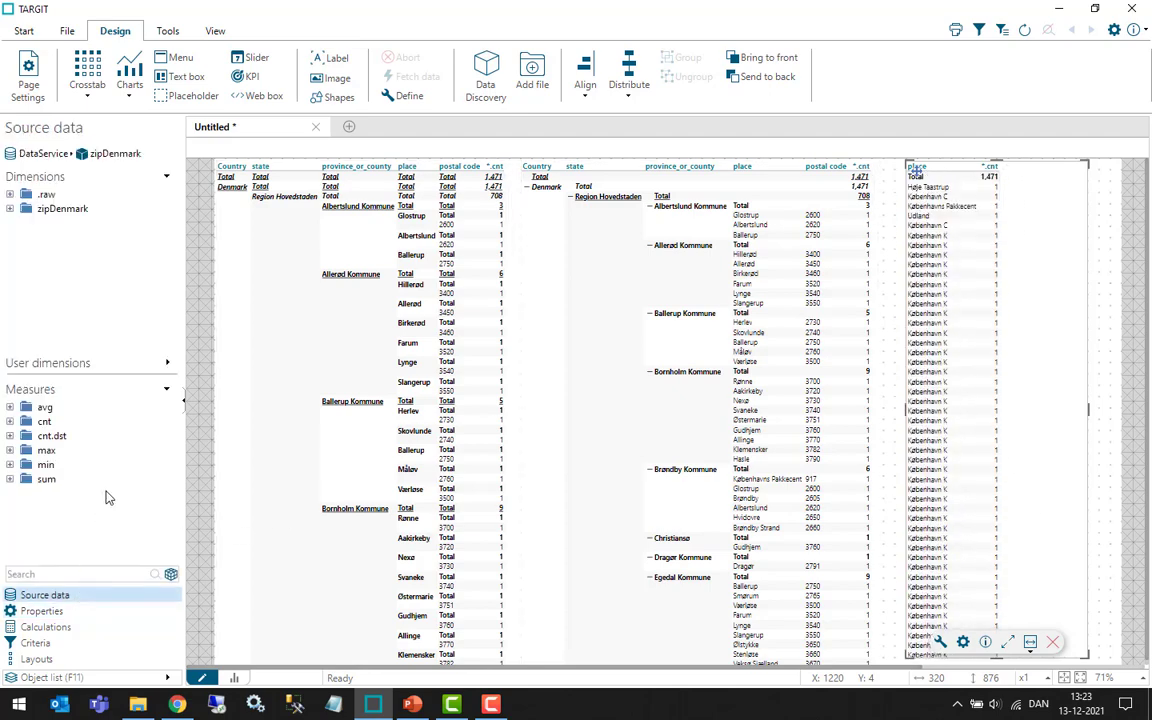
{"action": "left_click", "coordinate": [10, 209]}
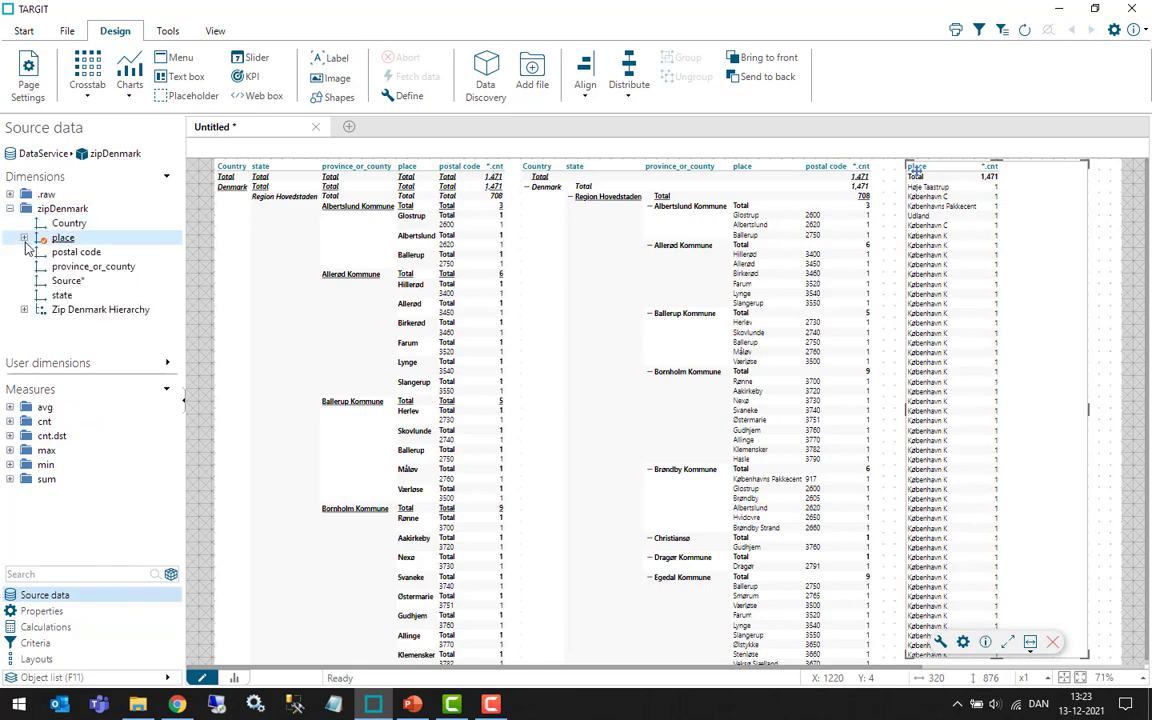
{"action": "left_click", "coordinate": [23, 238]}
{"action": "left_click_drag", "start_coordinate": [88, 254], "coordinate": [950, 230]}
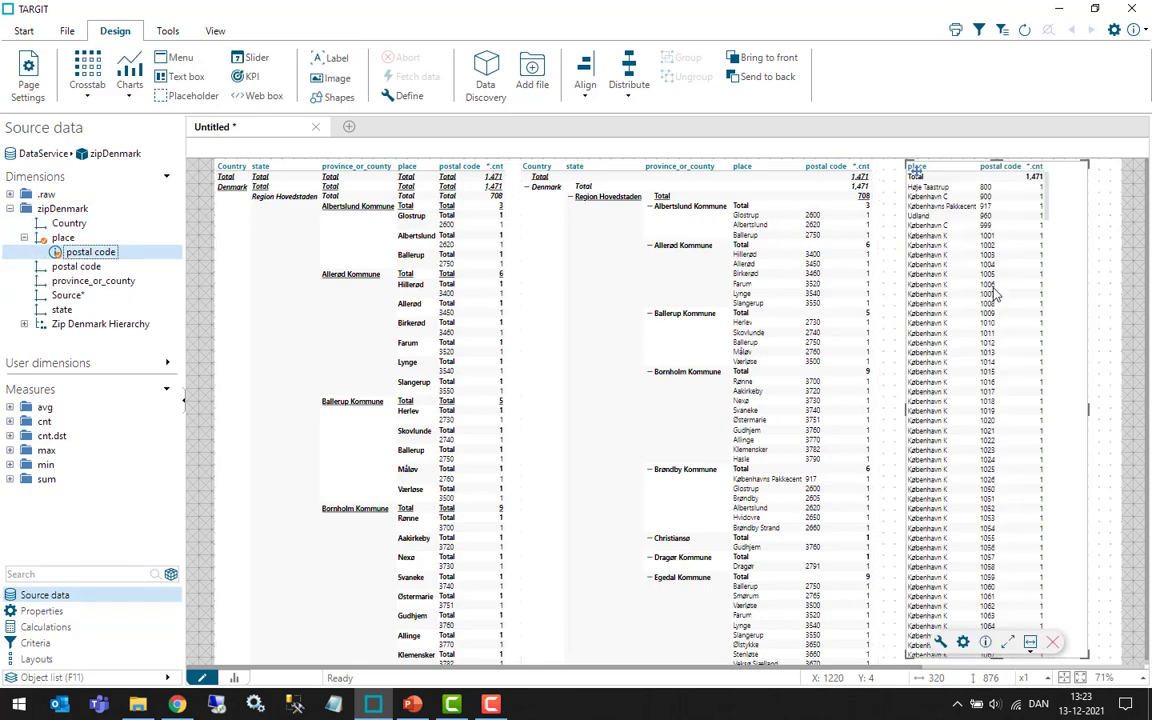
{"action": "left_click_drag", "start_coordinate": [1048, 203], "coordinate": [1062, 575]}
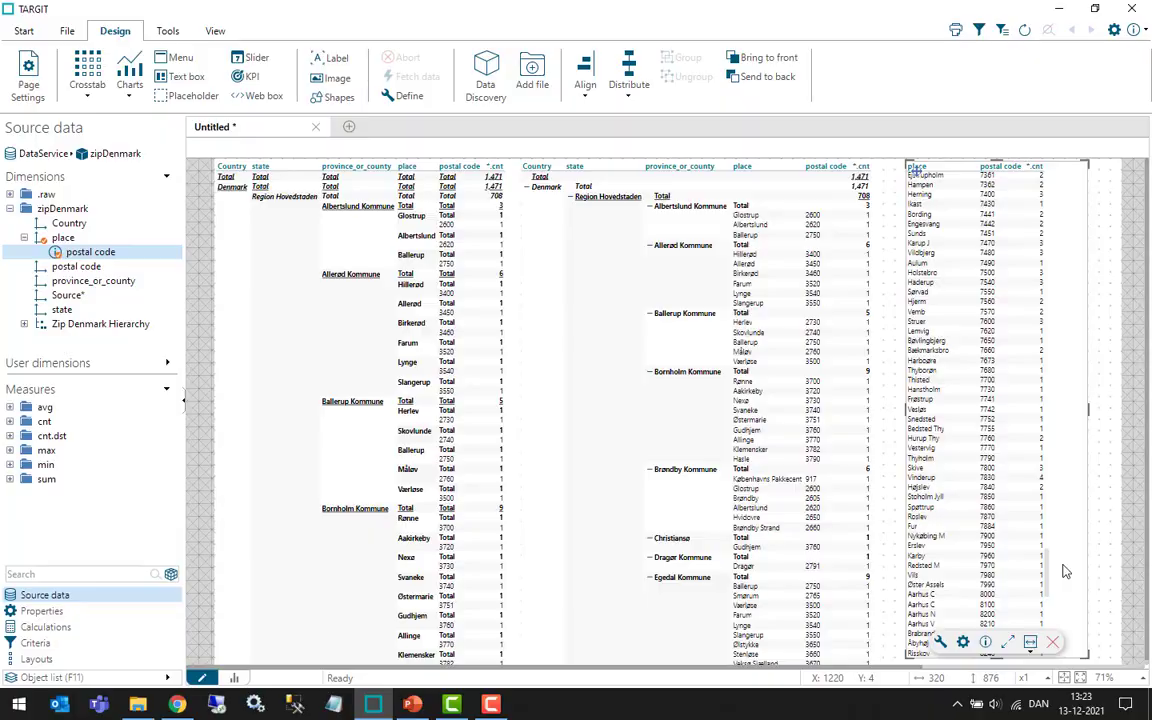